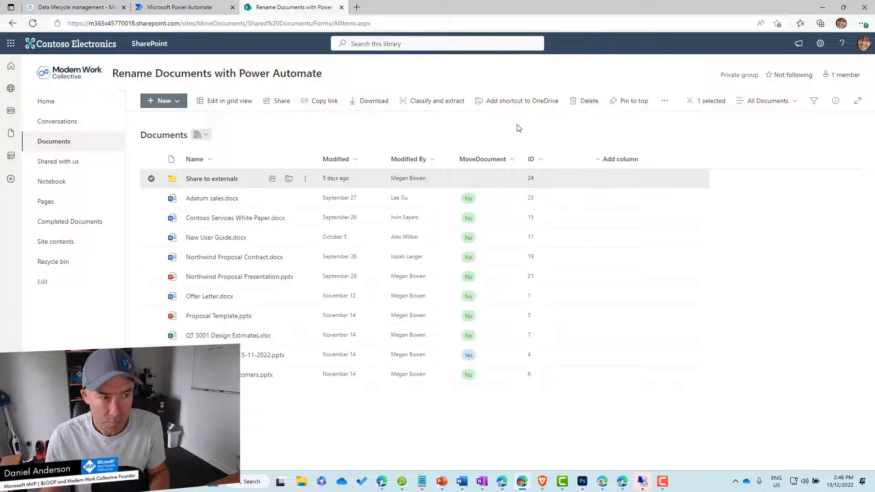
# Delete the selected Share to externals folder from the Documents library.
pyautogui.click(585, 101)
pyautogui.click(476, 288)
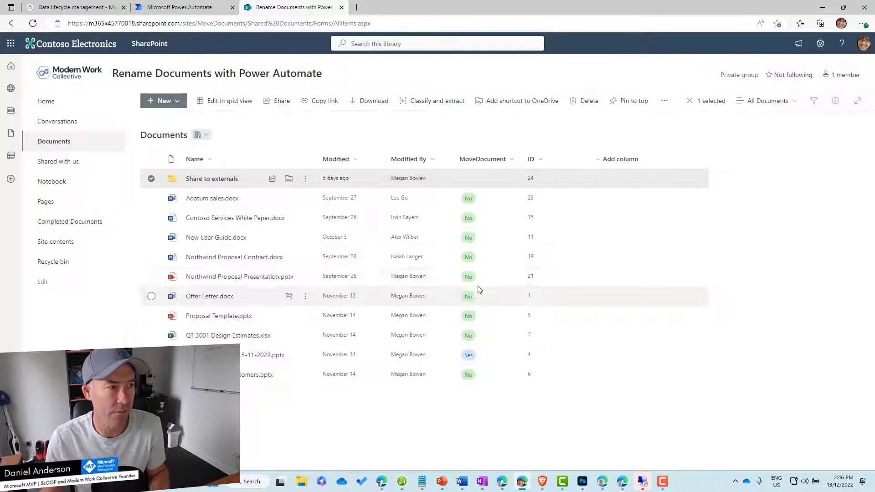
# Switch to Power Automate and create an instant cloud flow named Rename Documents with the Manually trigger a flow trigger.
pyautogui.click(186, 10)
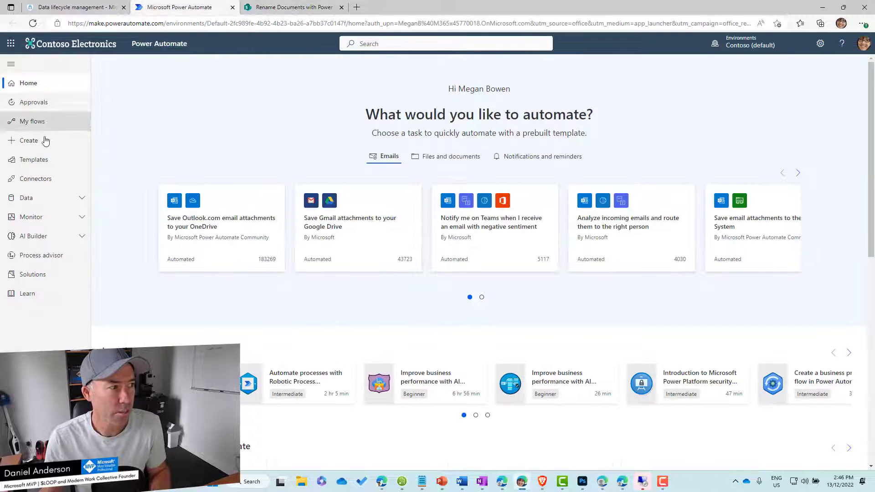
pyautogui.click(29, 141)
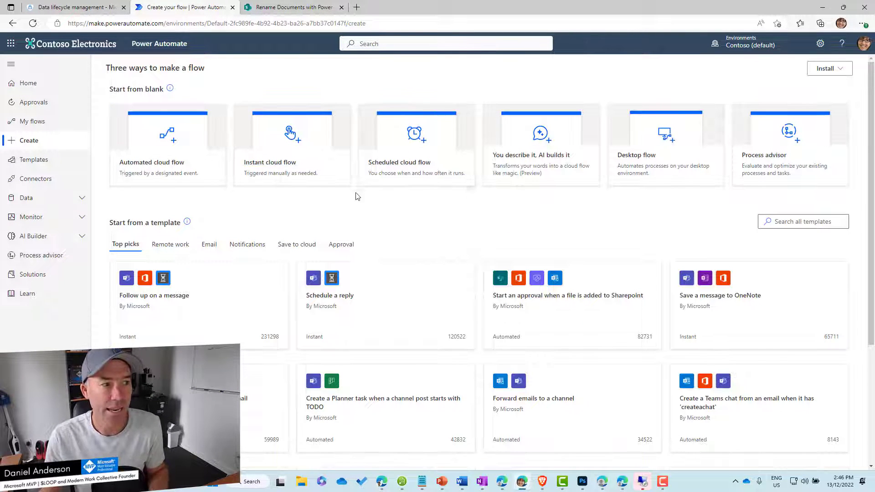
pyautogui.click(282, 171)
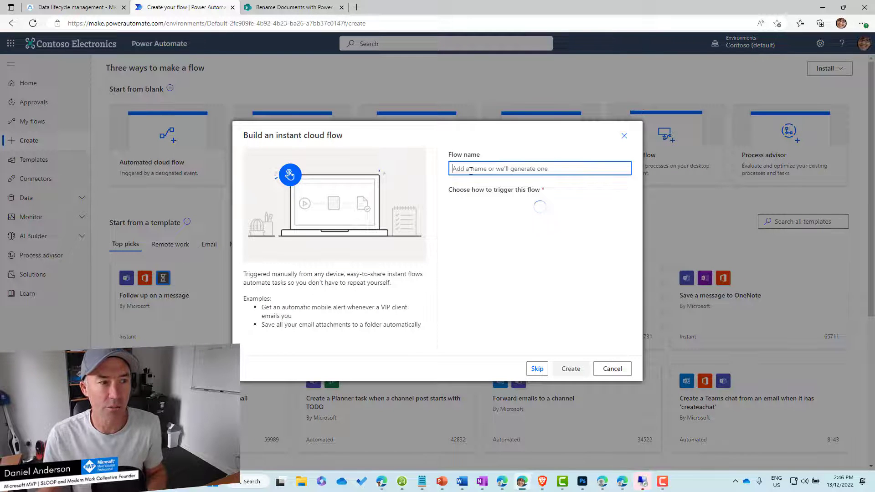
pyautogui.write('Rename Documents')
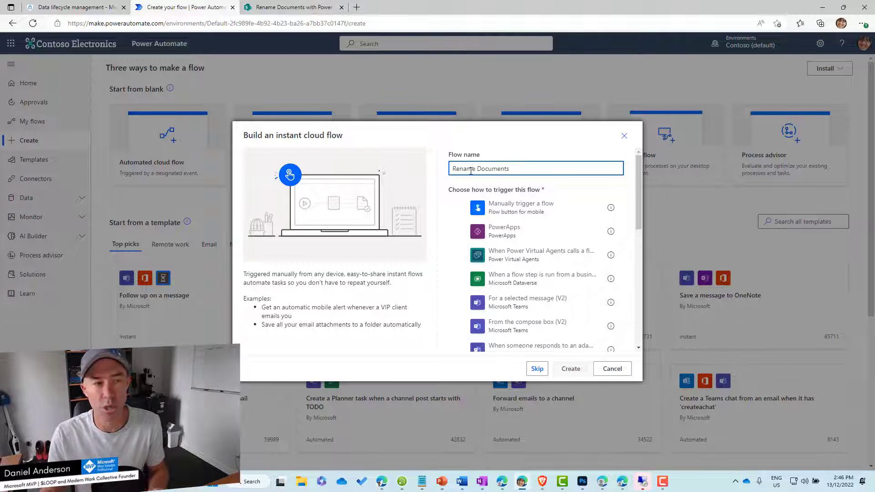
pyautogui.click(532, 211)
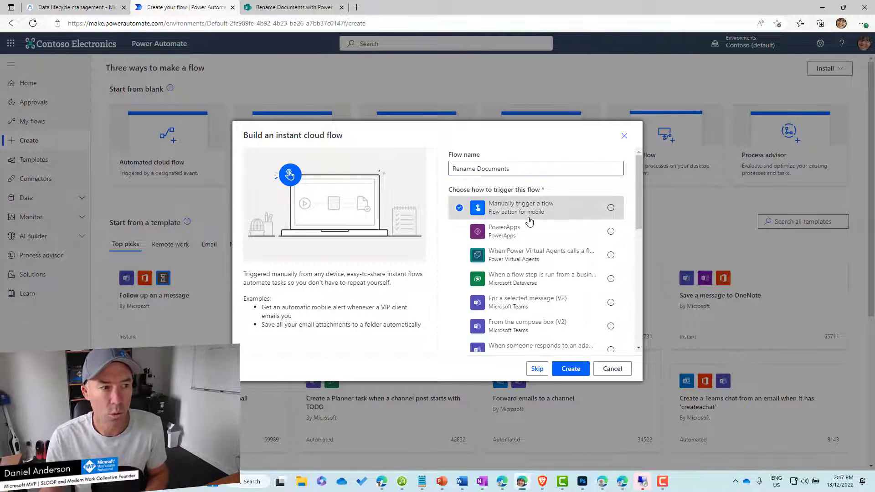
pyautogui.click(571, 370)
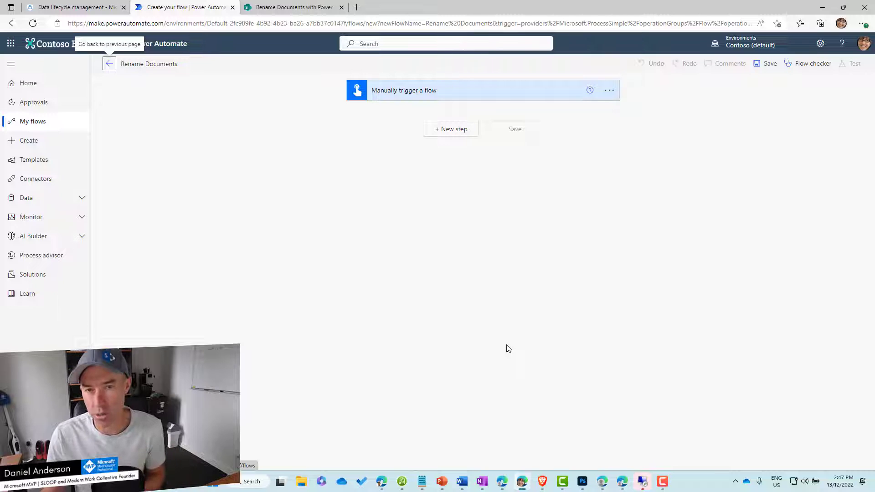
# Add the SharePoint action Get files (properties only) after the manual trigger.
pyautogui.click(454, 136)
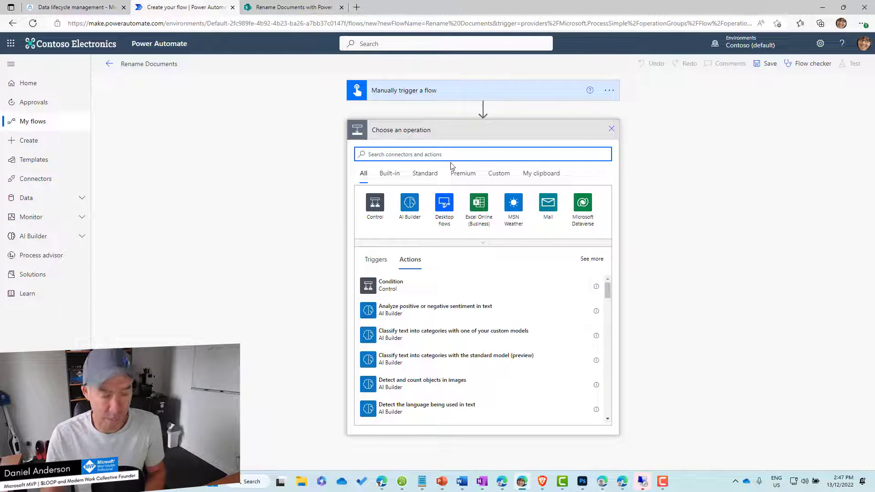
pyautogui.write('get')
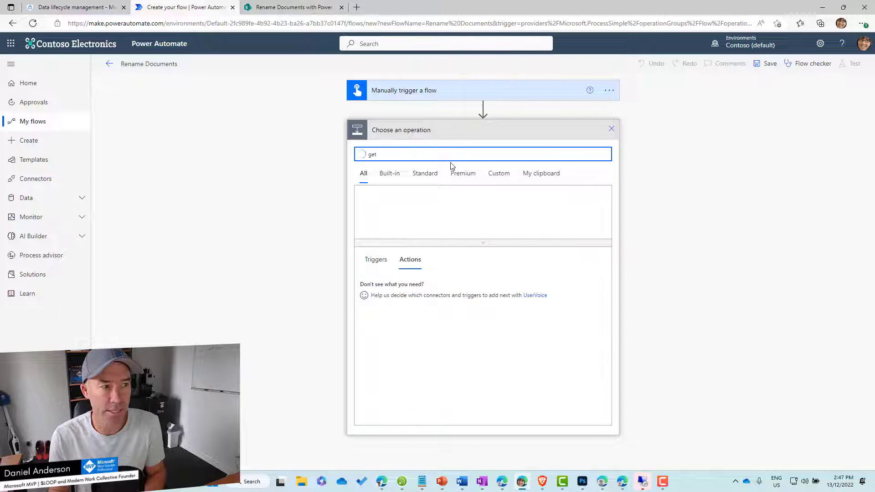
pyautogui.click(379, 206)
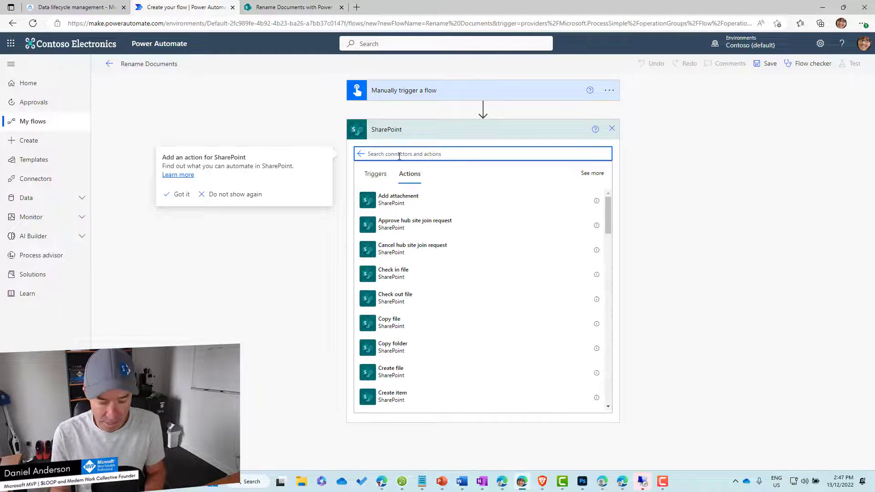
pyautogui.write('get files')
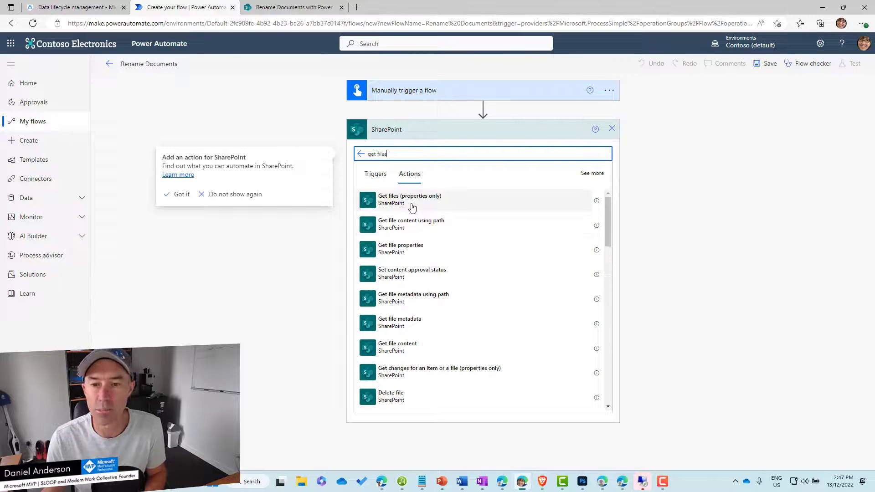
pyautogui.click(412, 208)
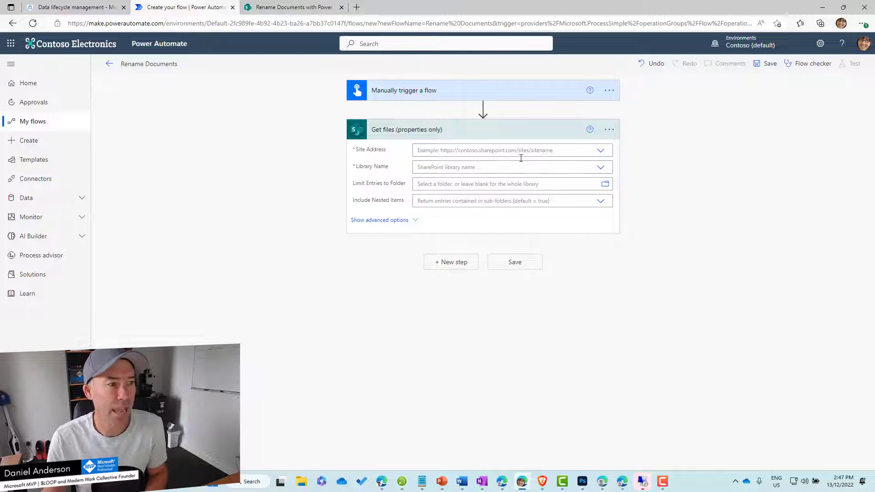
pyautogui.click(498, 151)
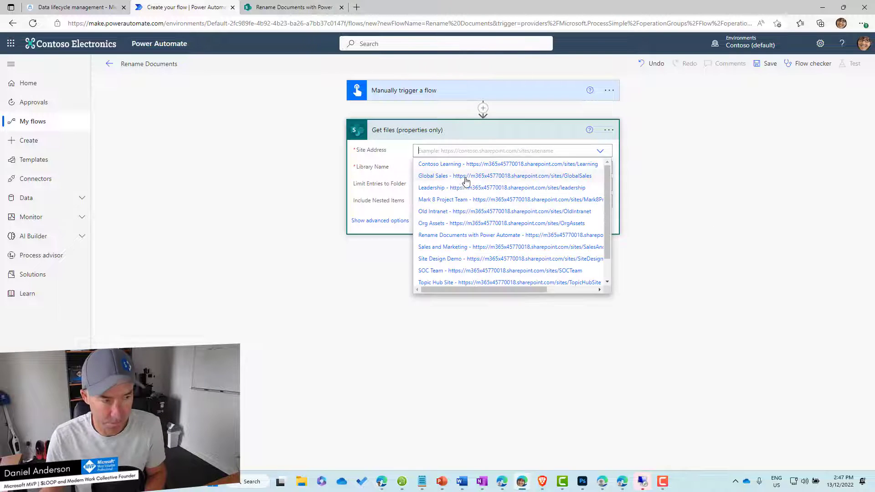
pyautogui.click(314, 7)
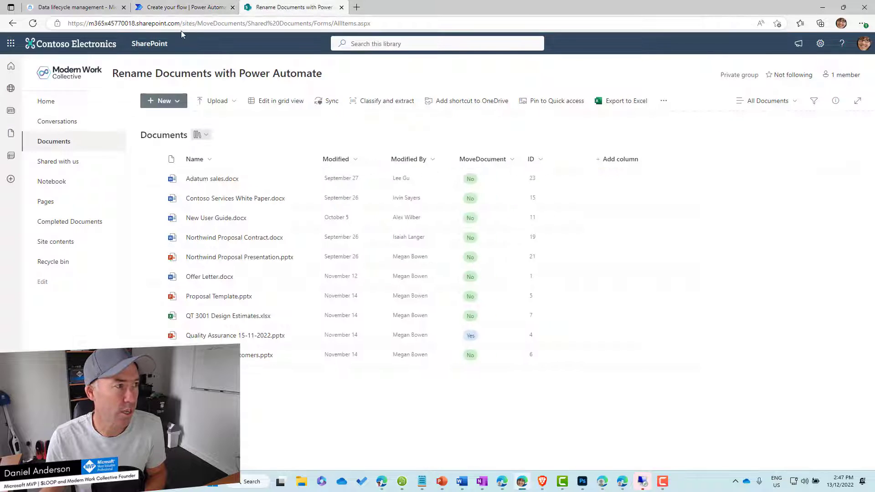
pyautogui.moveTo(247, 23); pyautogui.dragTo(68, 23)
pyautogui.hotkey('ctrl', 'c')
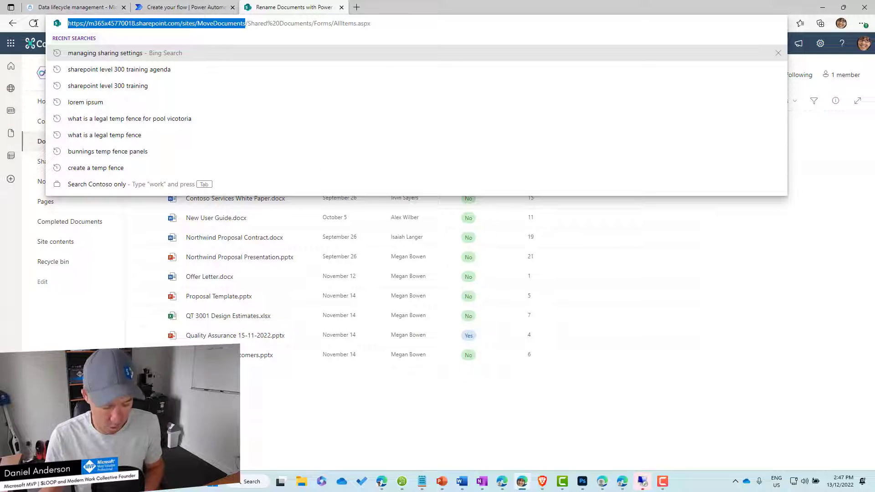
pyautogui.click(184, 7)
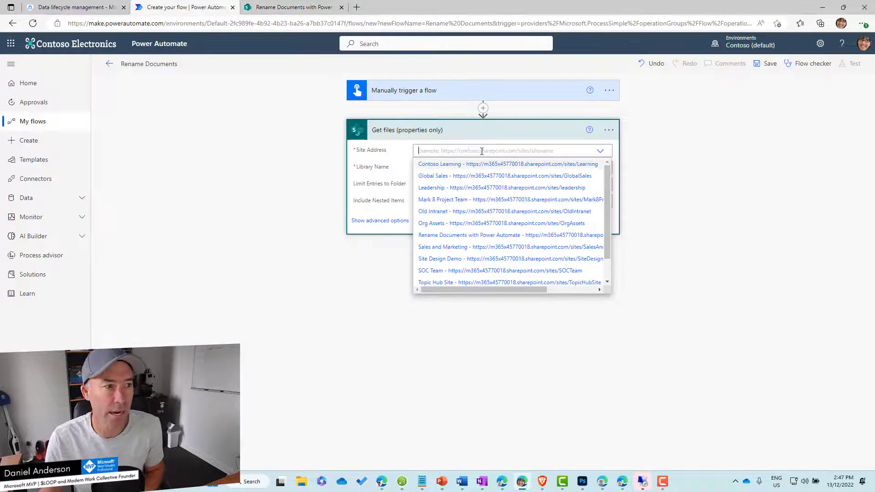
pyautogui.scroll(-1, 466, 246)
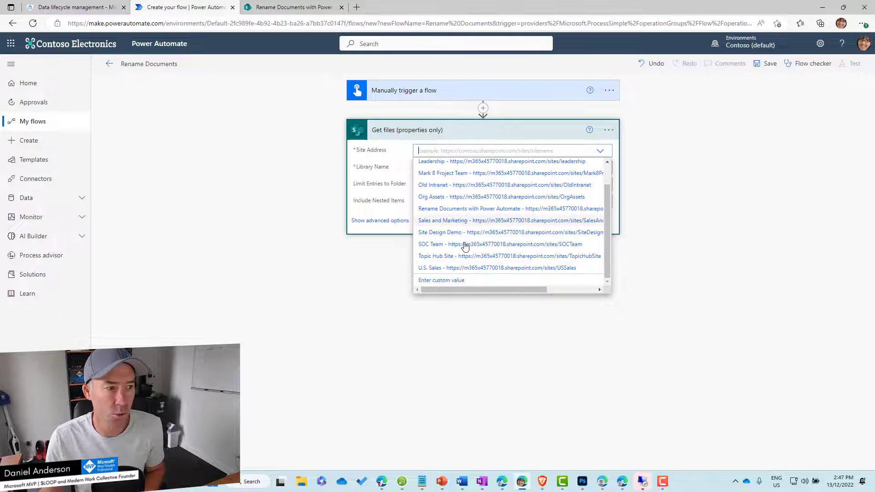
pyautogui.click(449, 282)
pyautogui.hotkey('ctrl', 'v')
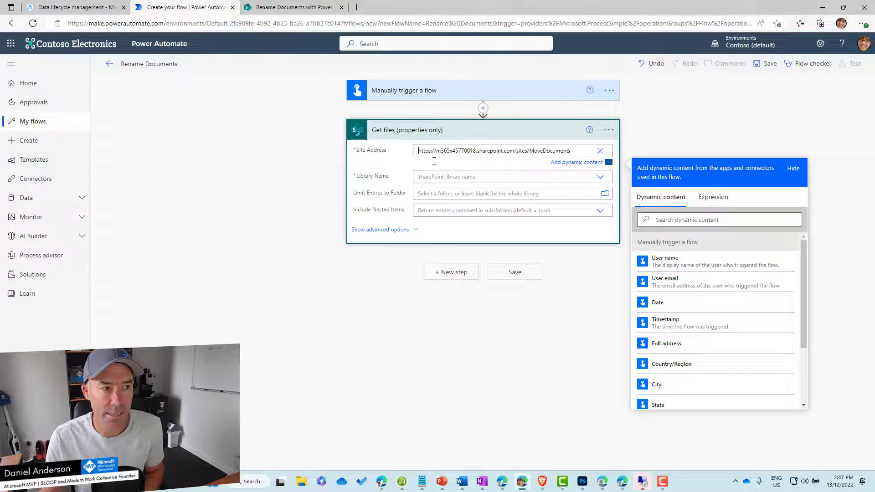
# Set the library name of Get files (properties only) to Documents.
pyautogui.click(435, 177)
pyautogui.click(434, 178)
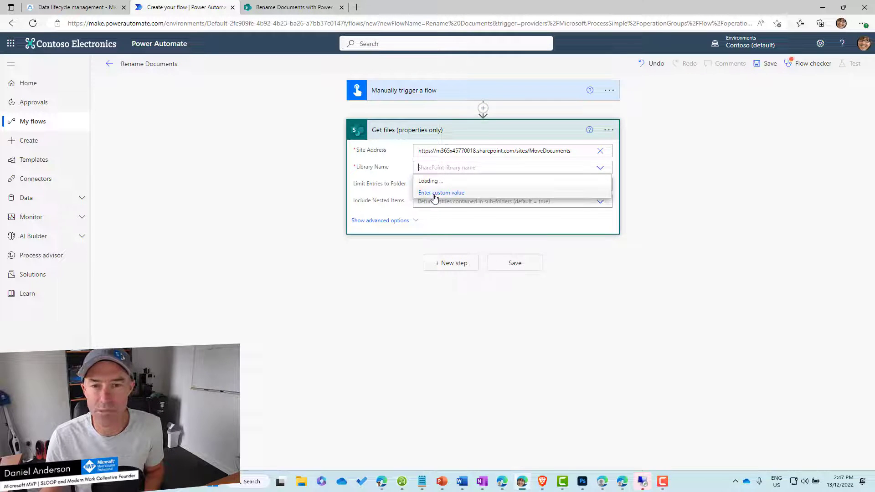
pyautogui.click(434, 195)
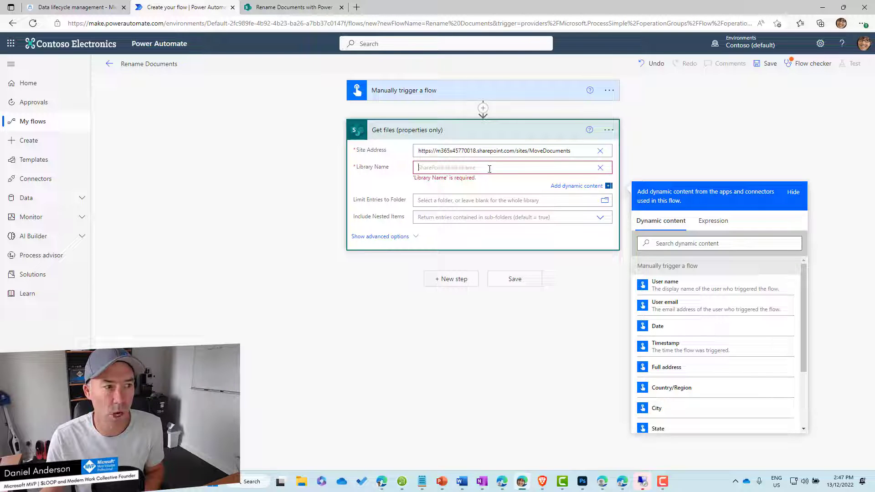
pyautogui.click(600, 167)
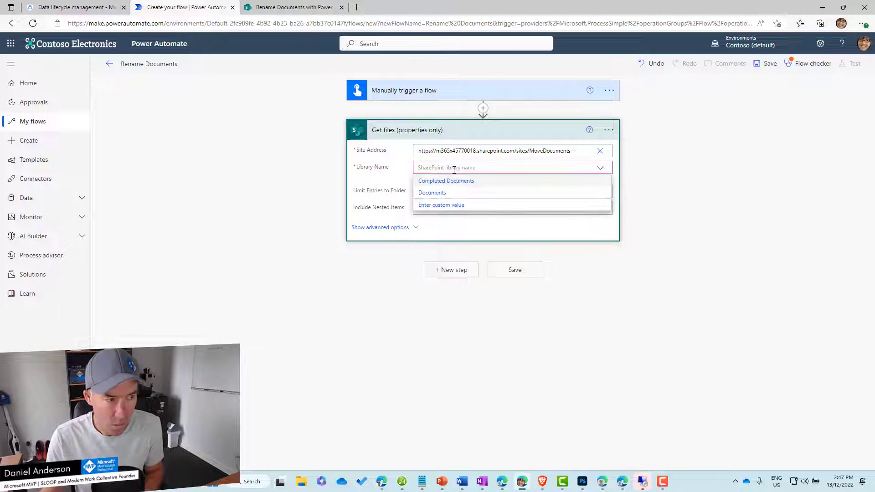
pyautogui.click(438, 194)
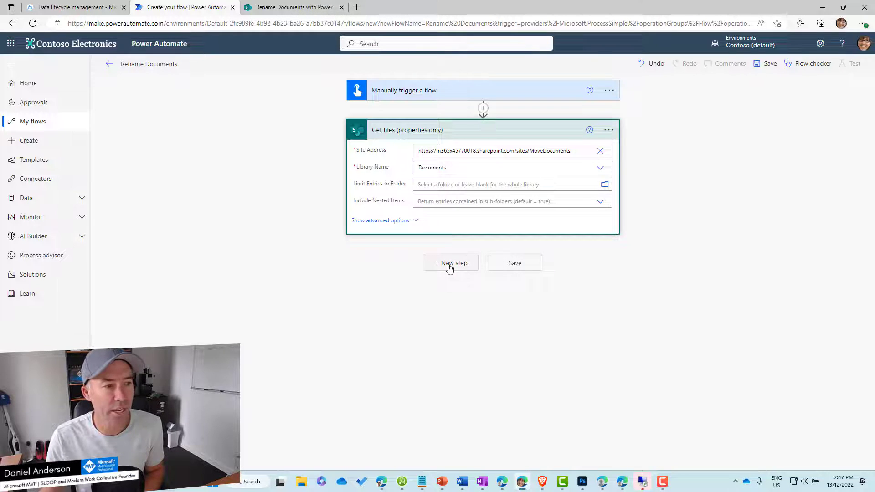
# Add the SharePoint action Get file content after Get files (properties only).
pyautogui.click(450, 265)
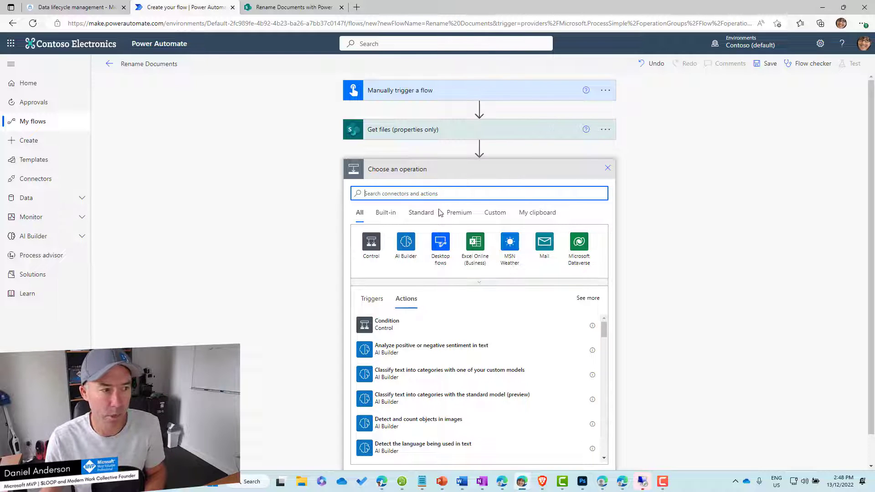
pyautogui.write('get')
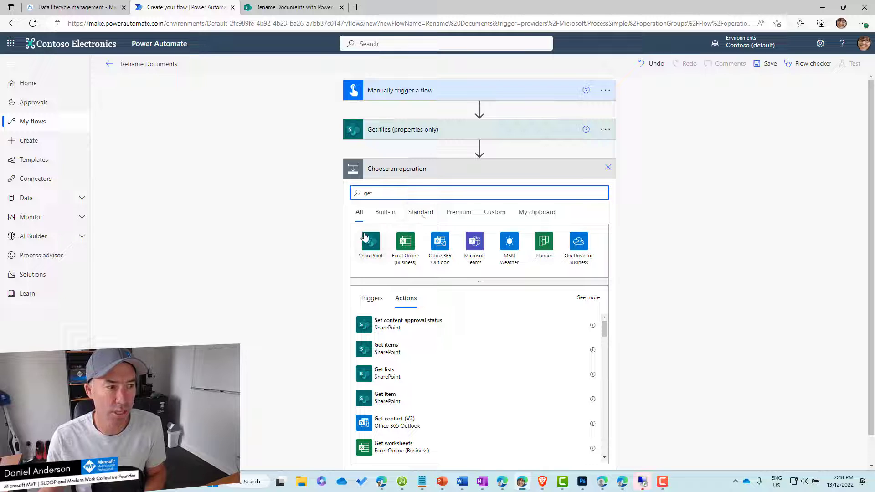
pyautogui.click(370, 245)
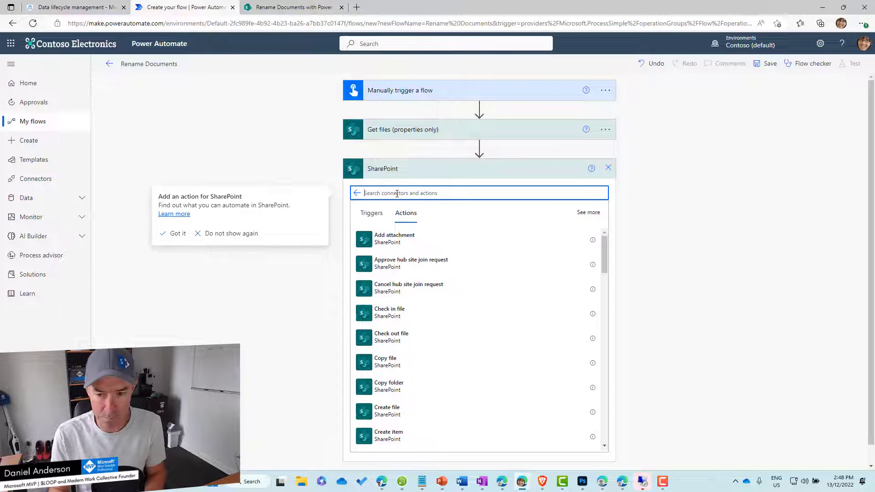
pyautogui.write('get file')
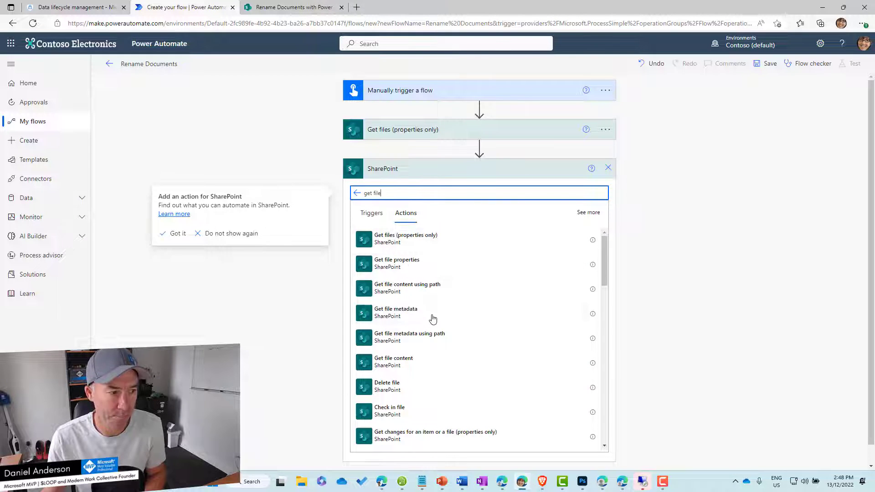
pyautogui.scroll(-3, 432, 318)
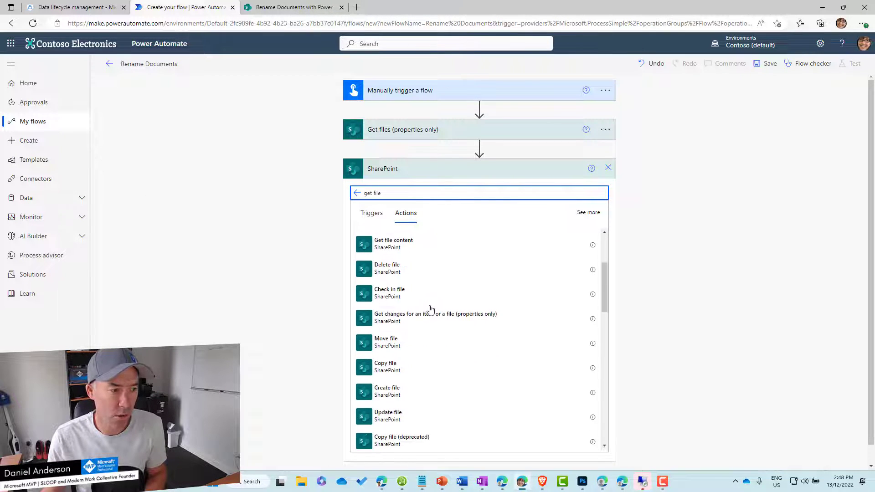
pyautogui.scroll(-8, 431, 310)
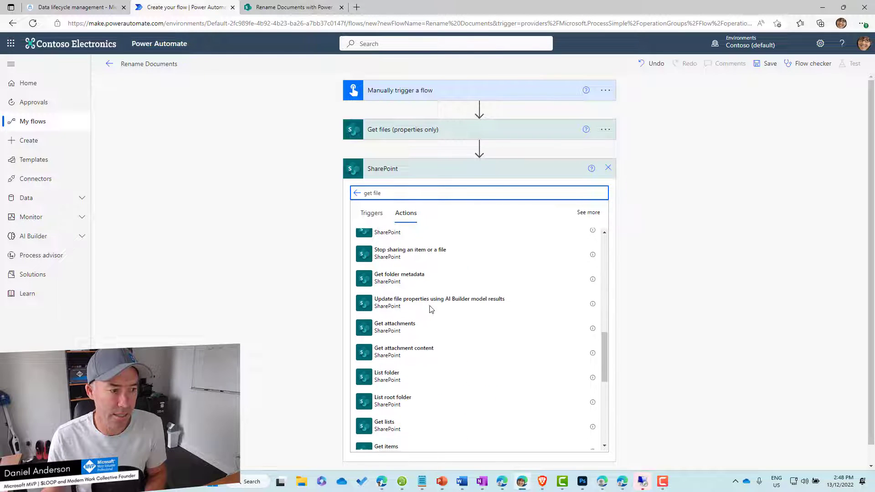
pyautogui.scroll(3, 431, 310)
pyautogui.write('conte')
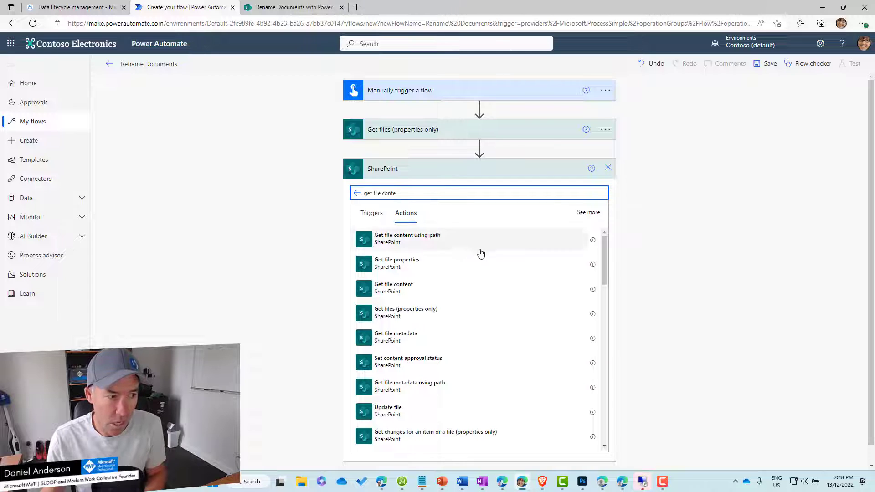
pyautogui.click(456, 292)
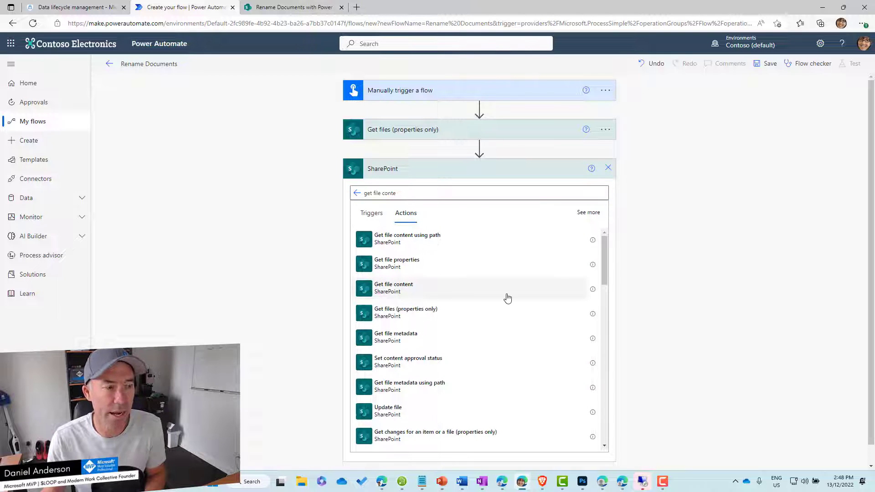
pyautogui.click(508, 298)
pyautogui.click(435, 191)
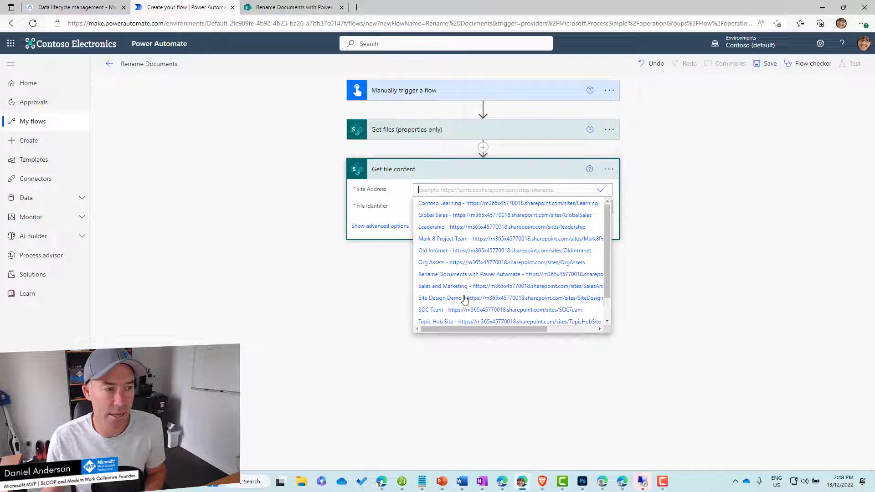
pyautogui.scroll(-2, 464, 299)
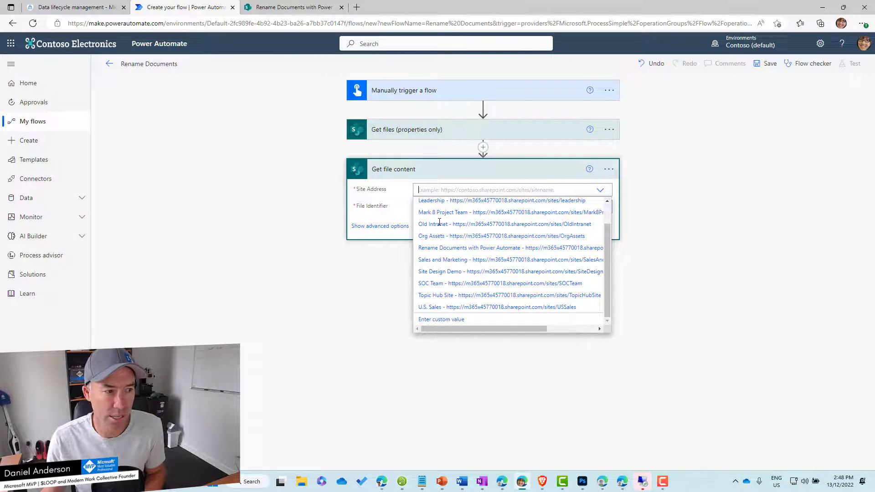
pyautogui.click(477, 320)
pyautogui.hotkey('ctrl', 'v')
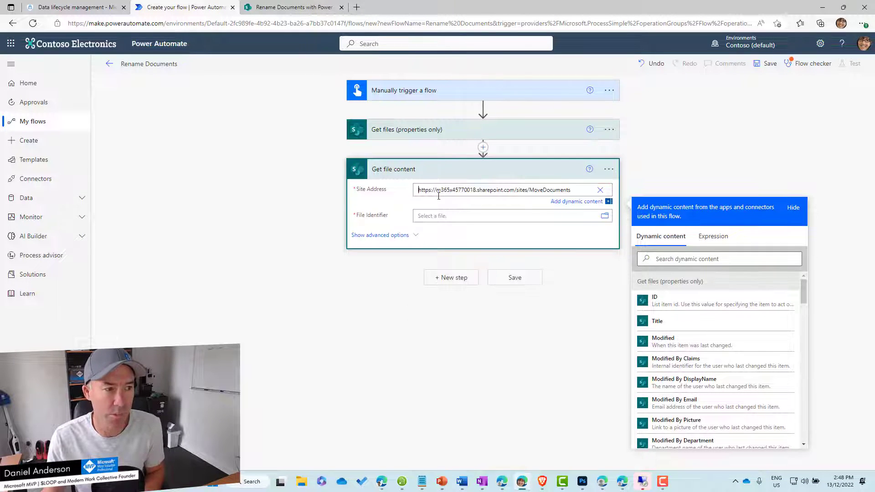
# Set the file identifier of Get file content to the Identifier dynamic value from Get files (properties only).
pyautogui.click(455, 216)
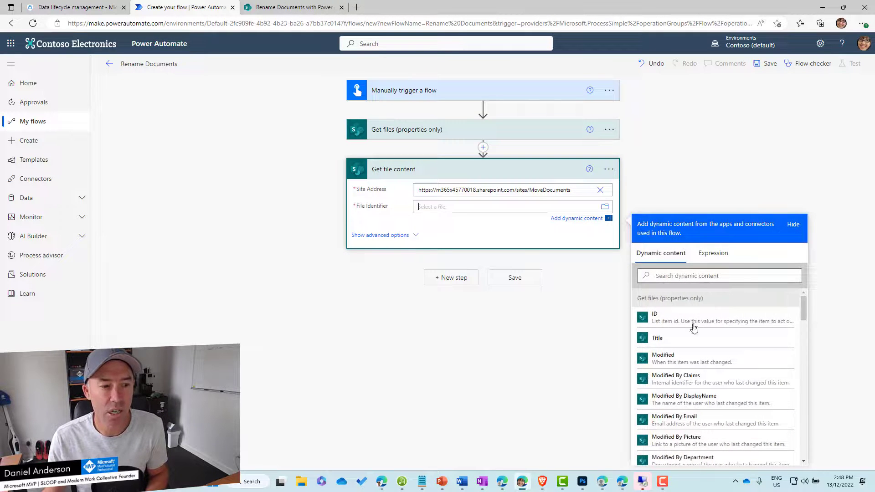
pyautogui.moveTo(802, 308); pyautogui.dragTo(803, 308)
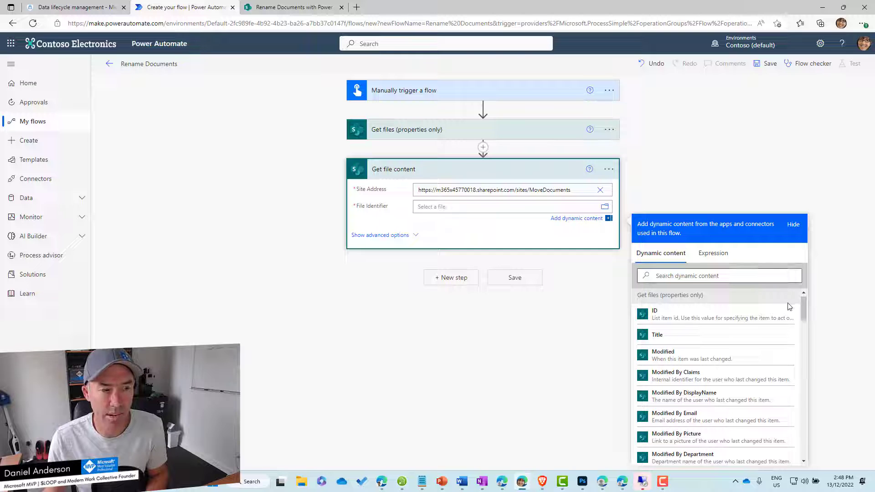
pyautogui.moveTo(803, 306); pyautogui.dragTo(809, 354)
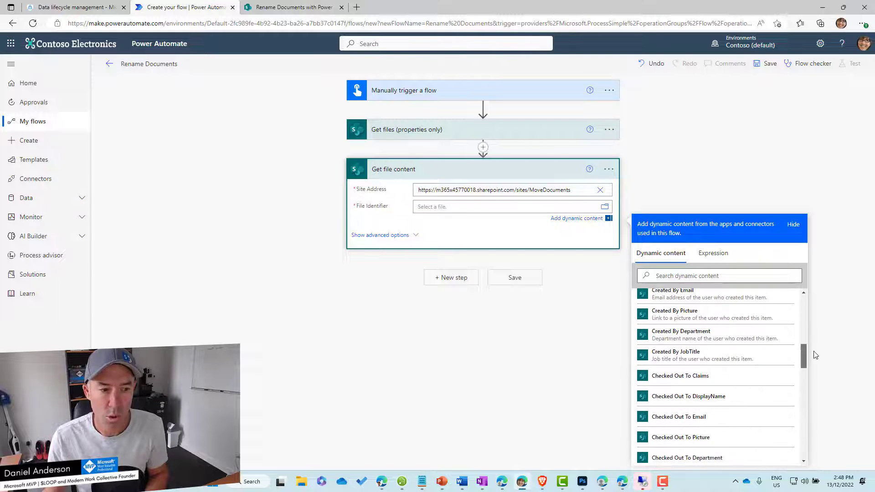
pyautogui.click(700, 273)
pyautogui.write('ide')
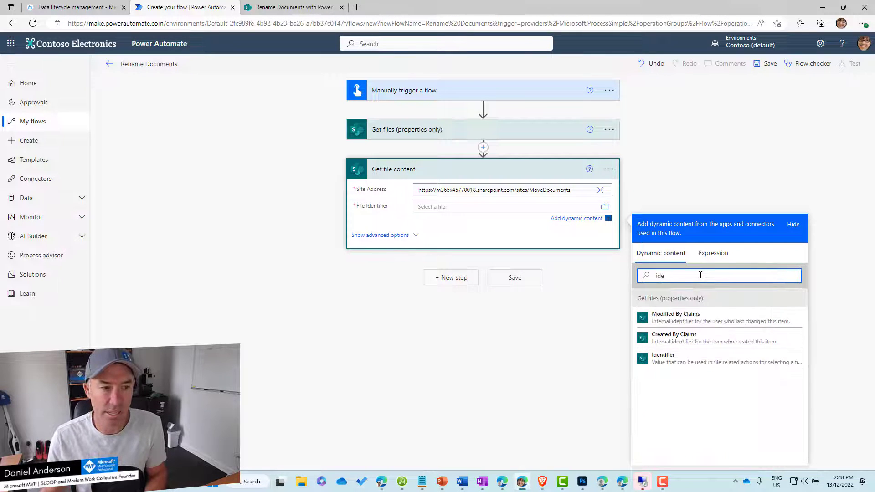
pyautogui.click(683, 360)
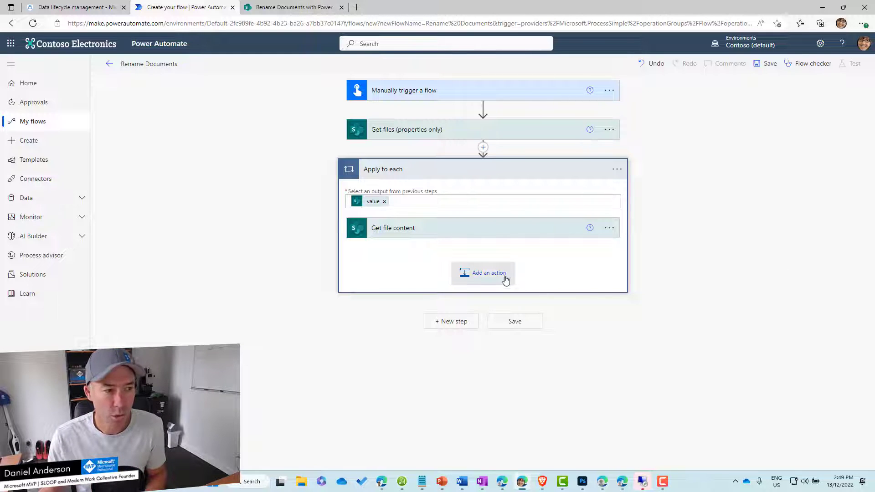
# Add a Data Operation Compose action after Get file content inside the Apply to each loop.
pyautogui.click(485, 274)
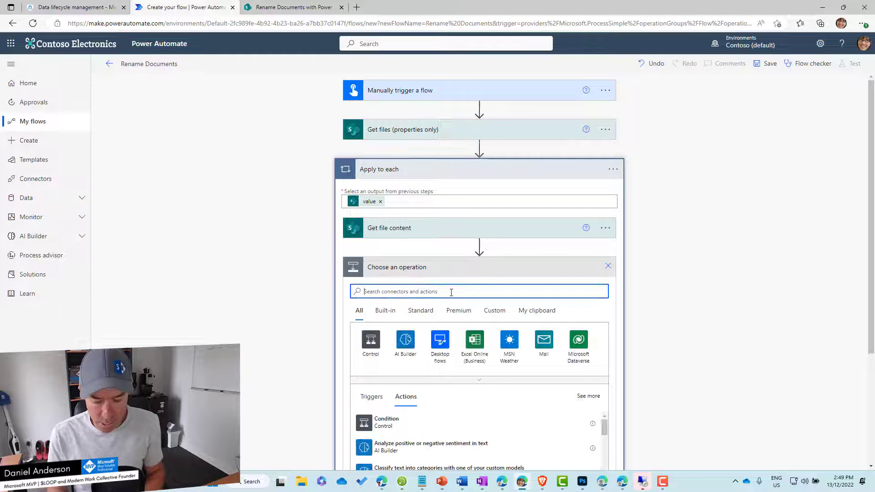
pyautogui.write('compa')
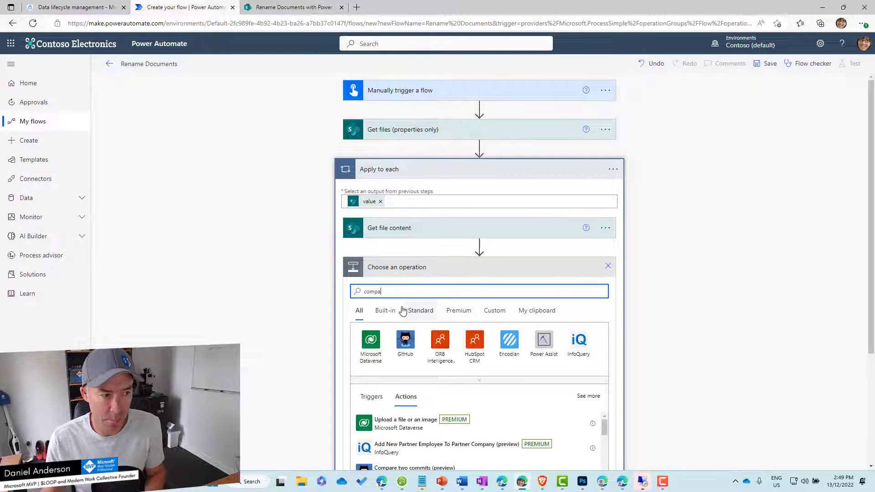
pyautogui.press('BackSpace')
pyautogui.write('ose')
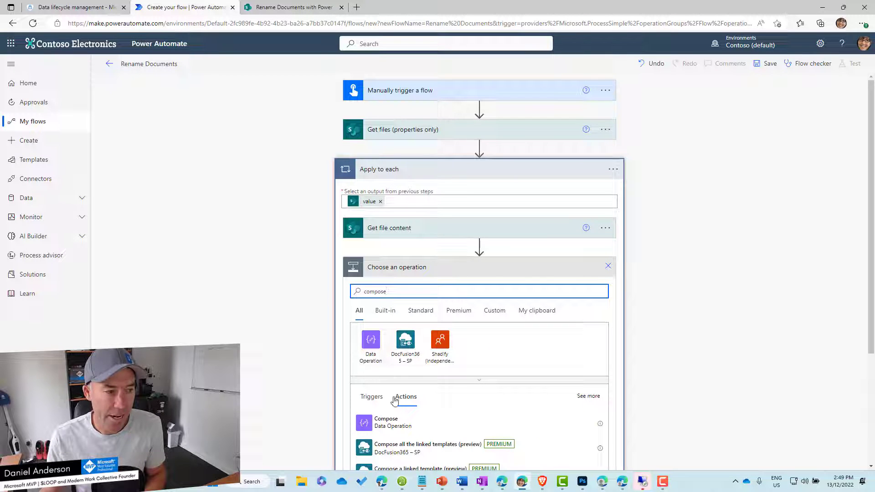
pyautogui.click(389, 425)
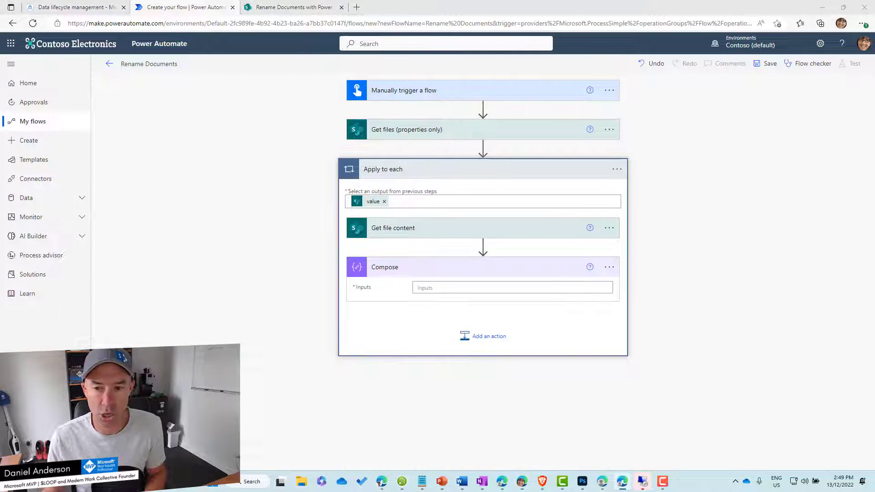
# Set the Compose action's input to the File name with extension dynamic value from Get files (properties only).
pyautogui.click(442, 287)
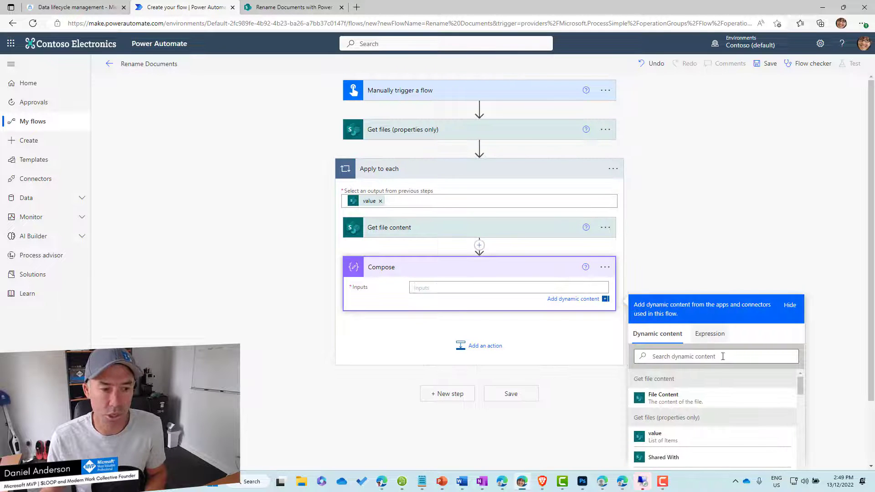
pyautogui.scroll(-3, 711, 399)
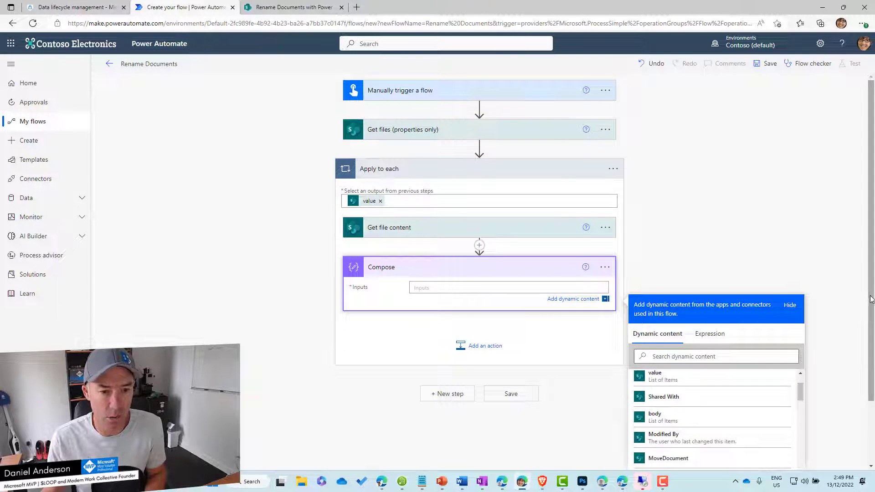
pyautogui.scroll(-2, 872, 299)
pyautogui.click(657, 281)
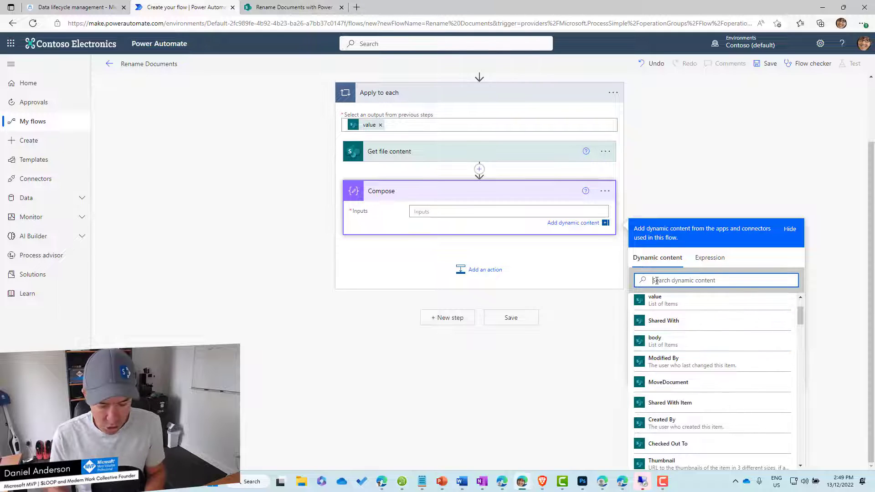
pyautogui.write('file nam')
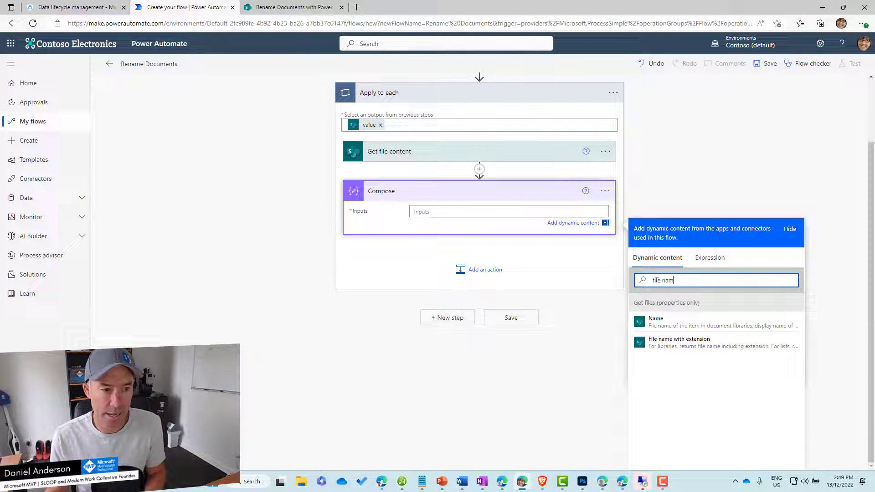
pyautogui.click(679, 345)
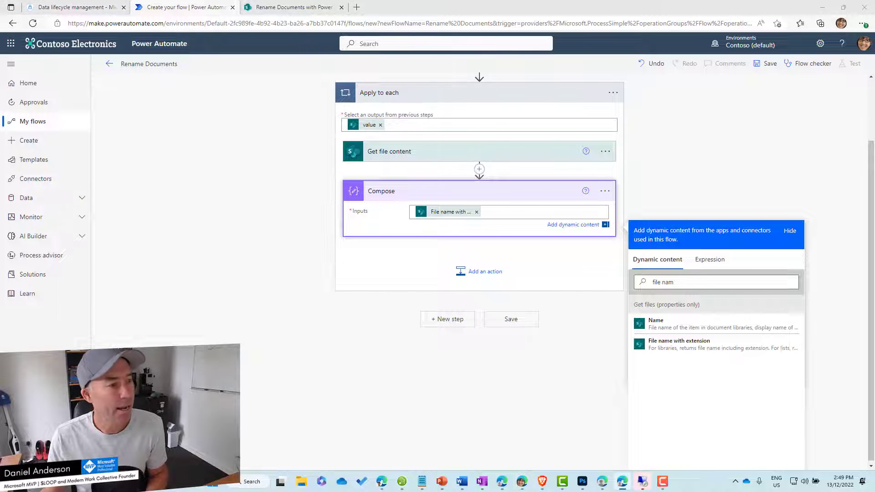
pyautogui.click(476, 280)
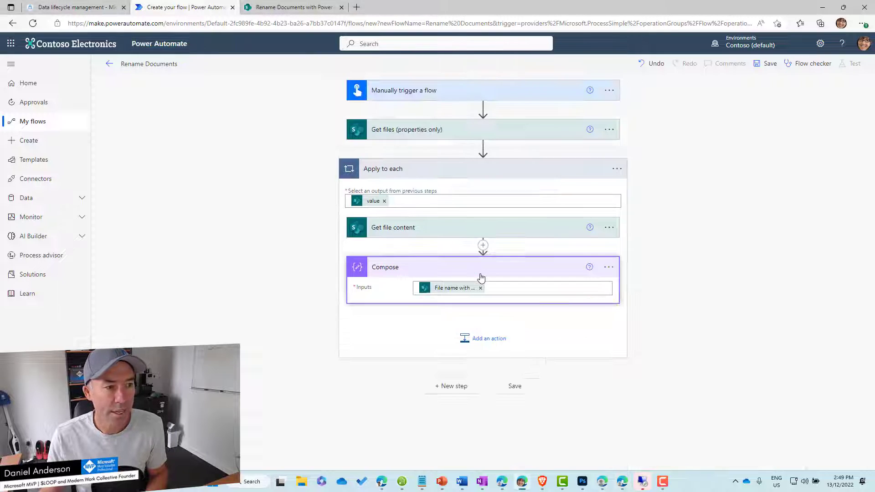
# Add a second Data Operation Compose action after the first one inside the Apply to each loop.
pyautogui.click(480, 339)
pyautogui.write('compo')
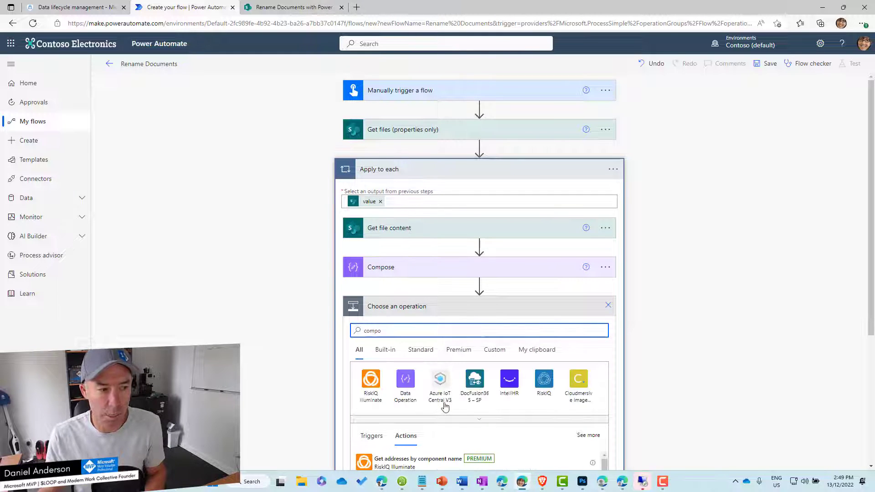
pyautogui.click(404, 396)
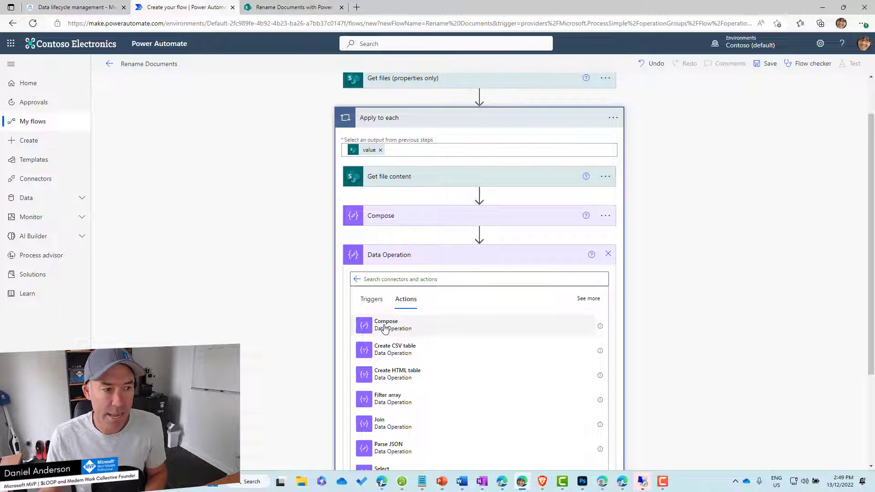
pyautogui.click(386, 326)
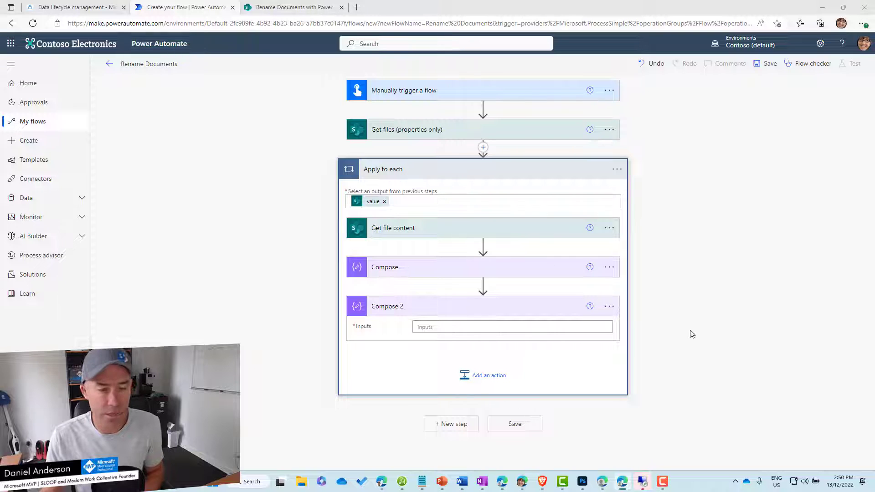
# Paste the prepared last(split(outputs(...),'.')) expression for the Compose 2 input and complete its opening function name as last.
pyautogui.click(447, 326)
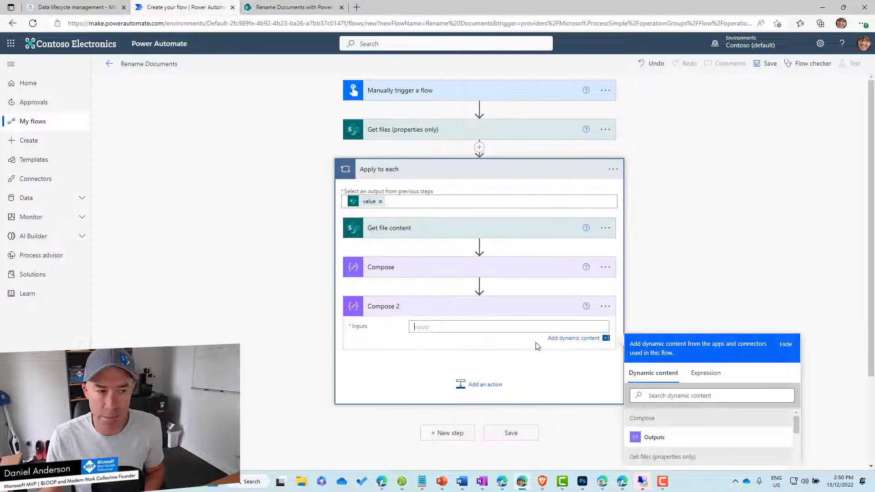
pyautogui.click(709, 373)
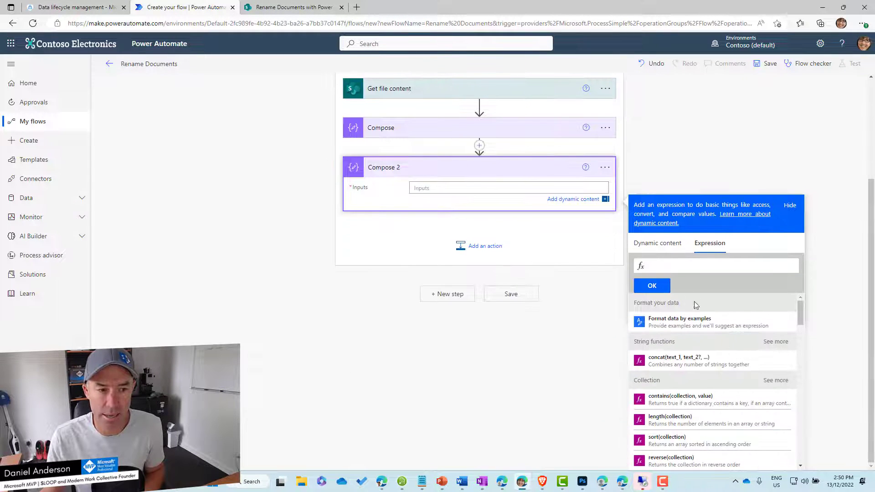
pyautogui.click(664, 265)
pyautogui.hotkey('ctrl', 'v')
pyautogui.moveTo(664, 265)
pyautogui.mouseDown()
pyautogui.moveTo(613, 269)
pyautogui.moveTo(651, 271)
pyautogui.mouseUp()
pyautogui.click(661, 266)
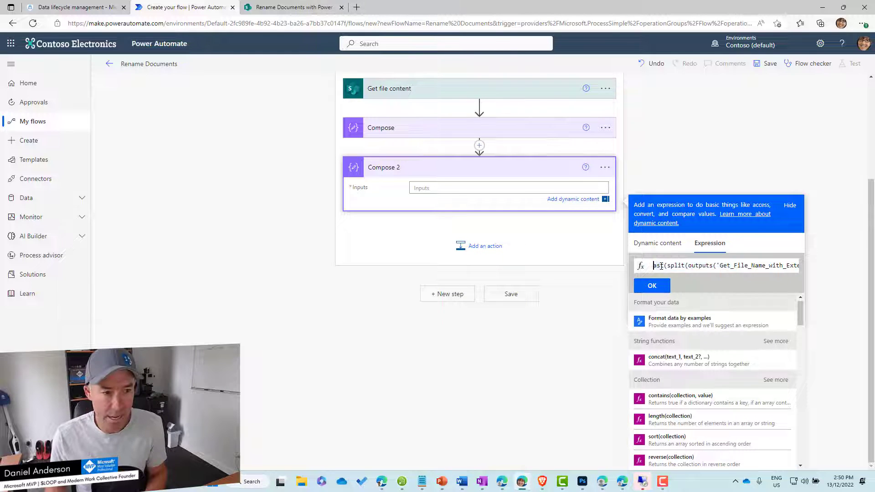
pyautogui.write('l')
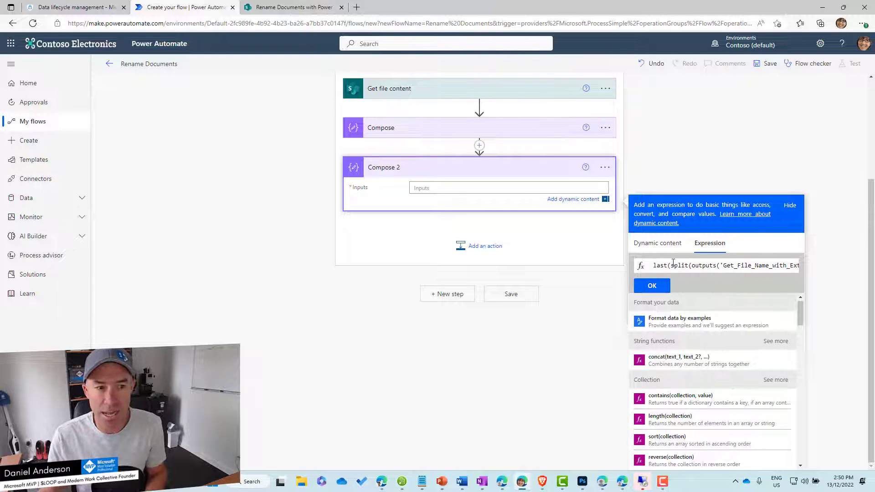
# Change the action referenced in the expression to Compose and apply last(split(outputs('Compose'),'.')) as the Compose 2 input.
pyautogui.moveTo(672, 268); pyautogui.dragTo(695, 267)
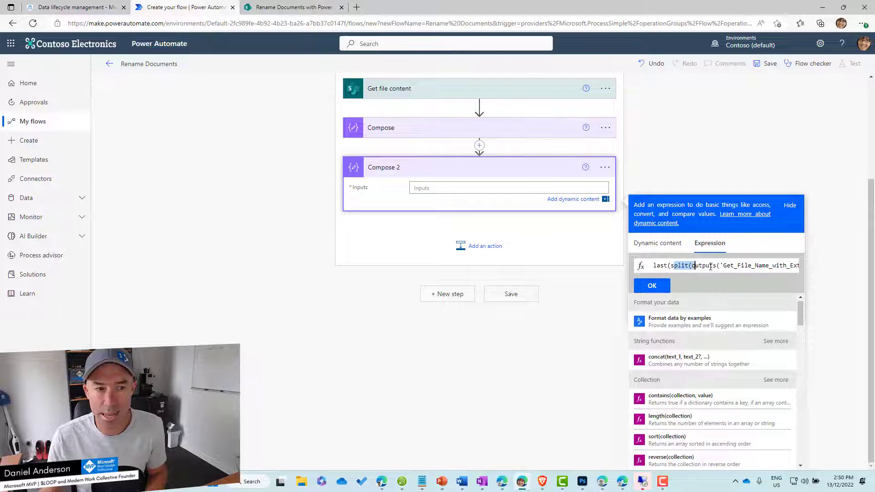
pyautogui.press('Right')
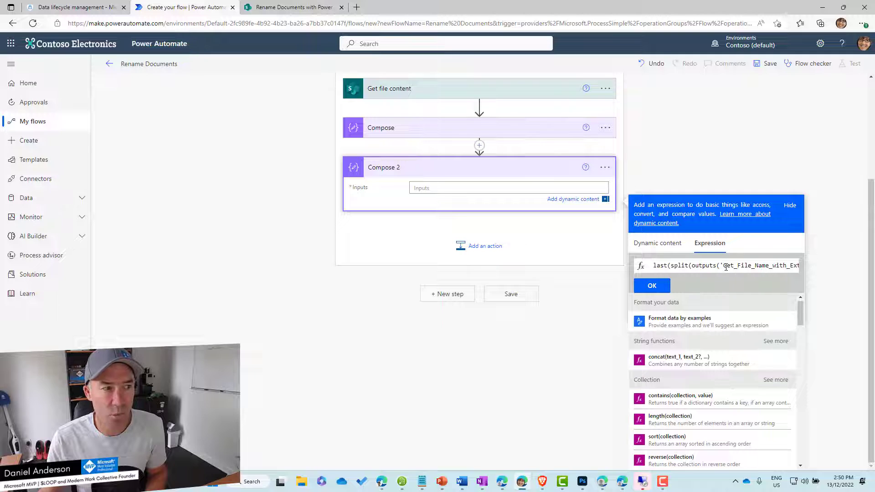
pyautogui.moveTo(726, 268); pyautogui.dragTo(757, 268)
pyautogui.press('BackSpace')
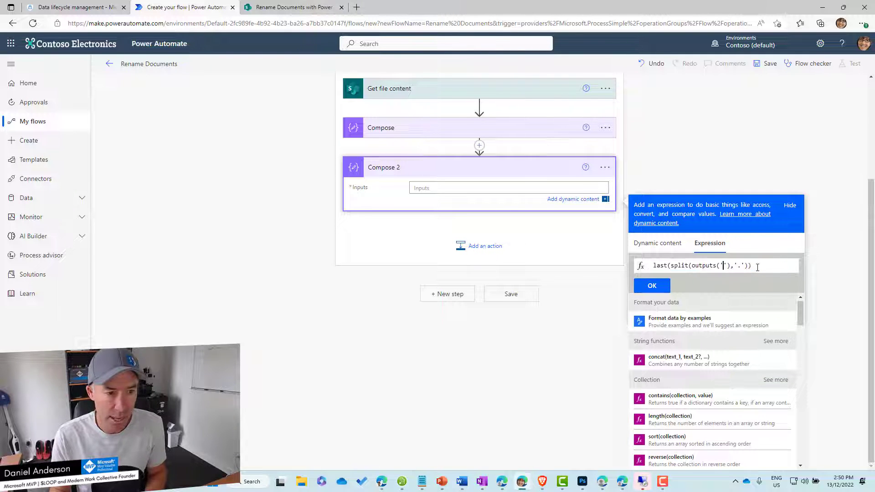
pyautogui.write('Compose')
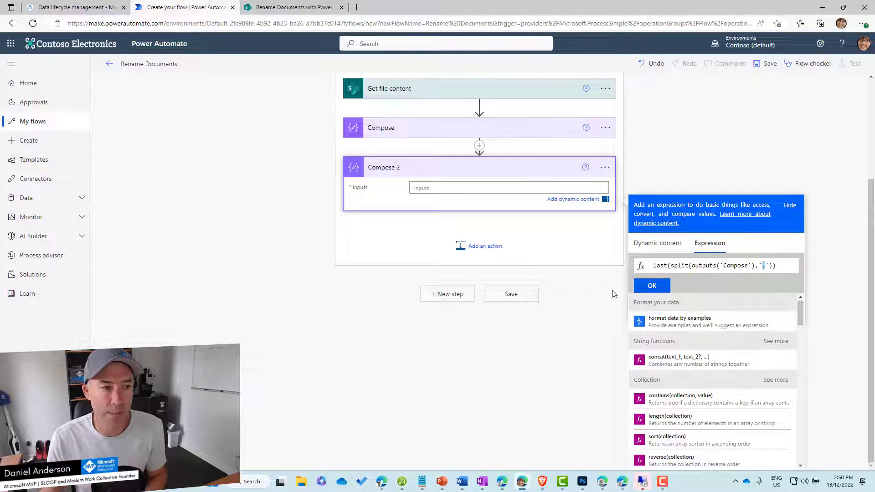
pyautogui.click(658, 287)
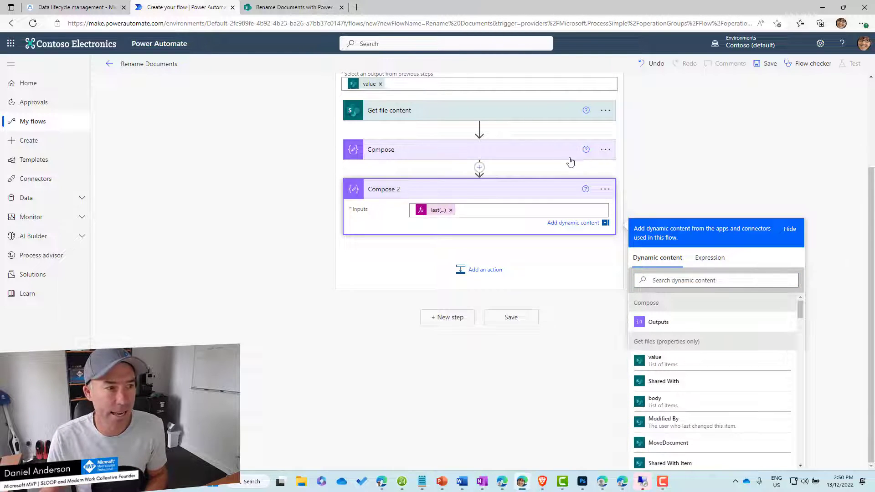
# Rename the first Compose action to Get File Name with Extension.
pyautogui.click(609, 154)
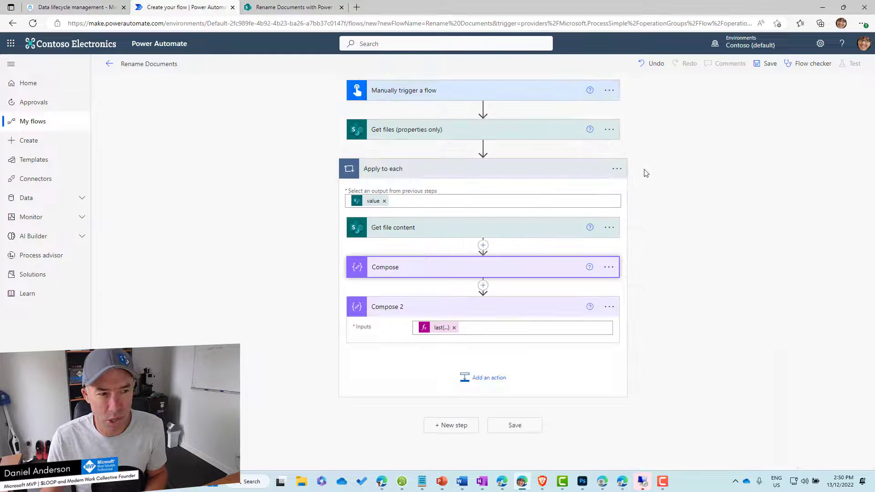
pyautogui.click(609, 270)
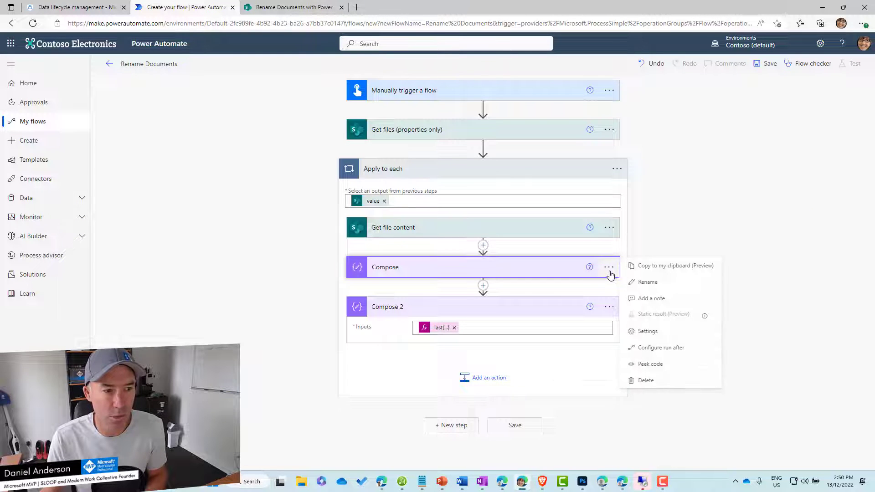
pyautogui.click(647, 282)
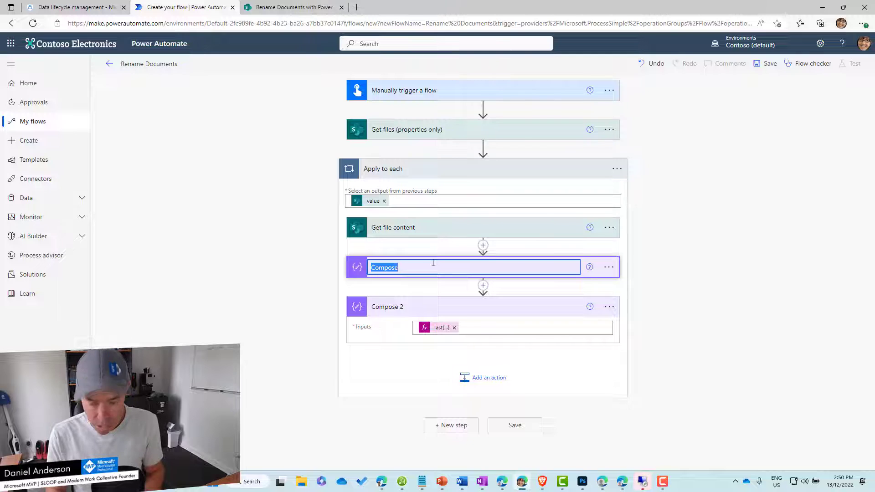
pyautogui.write('G')
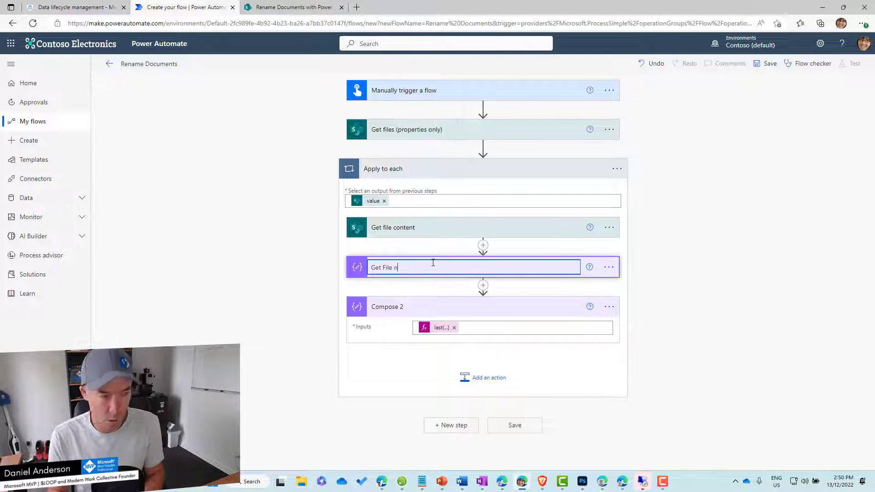
pyautogui.write('et File Name ')
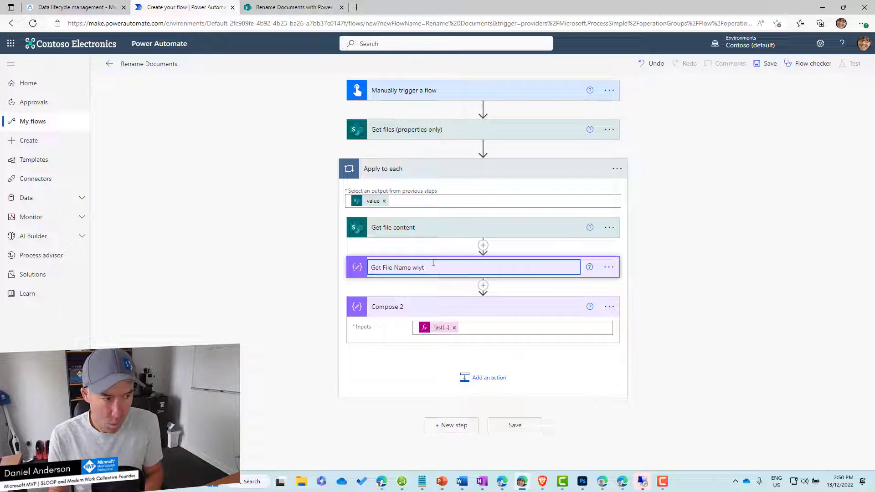
pyautogui.write('wiy')
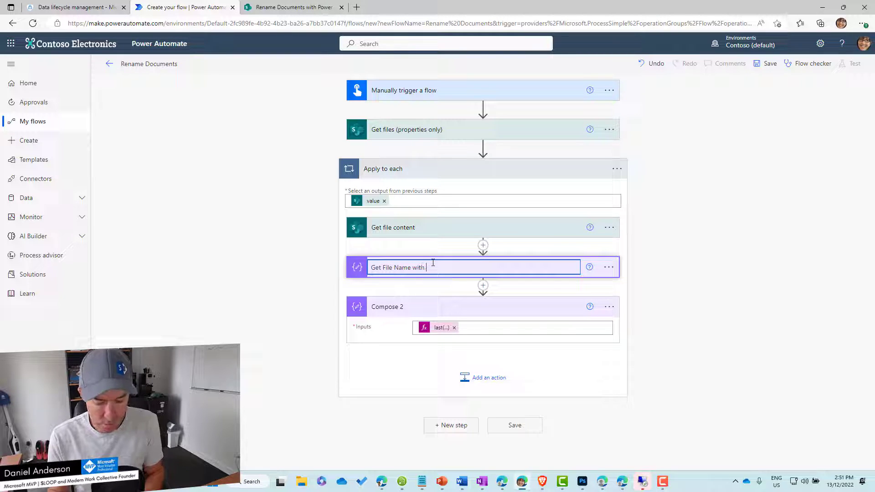
pyautogui.write('Extension')
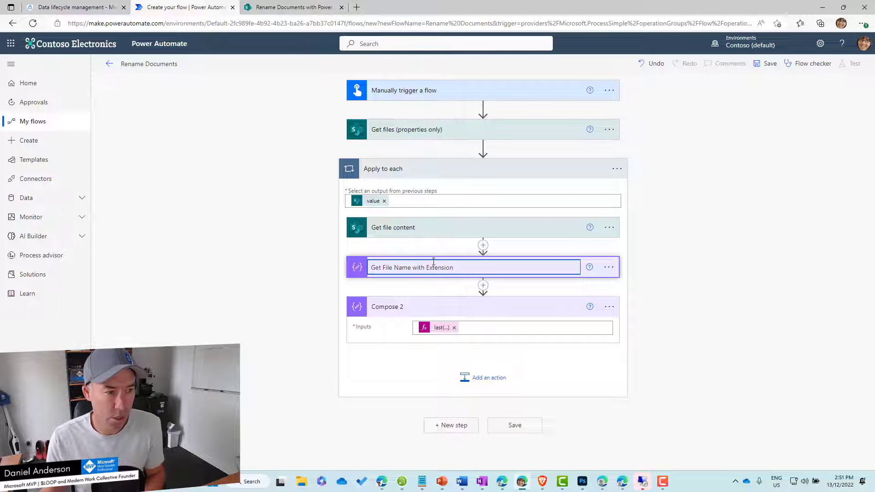
# Replace the first Compose action's name inside the Apply to each loop with Get file name with extension.
pyautogui.hotkey('ctrl', 'shift', 'Left')
pyautogui.hotkey('ctrl', 'shift', 'Left')
pyautogui.hotkey('ctrl', 'shift', 'Left')
pyautogui.hotkey('ctrl', 'shift', 'Left')
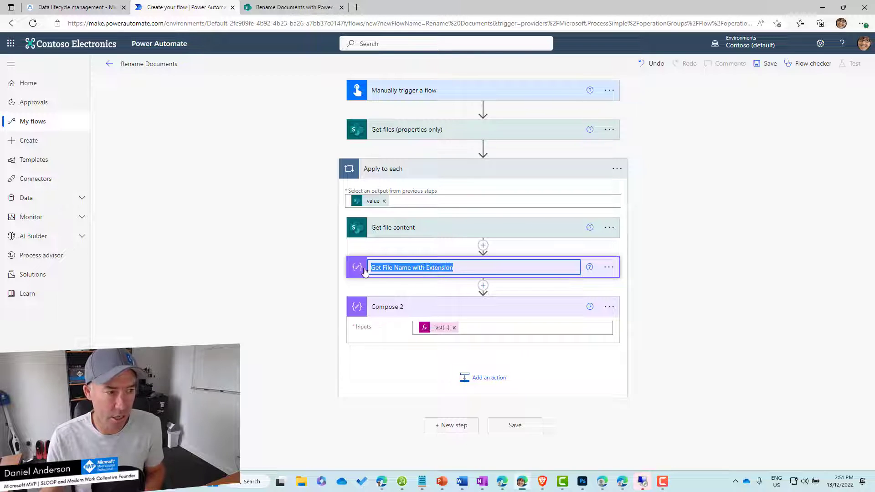
pyautogui.hotkey('ctrl', 'z')
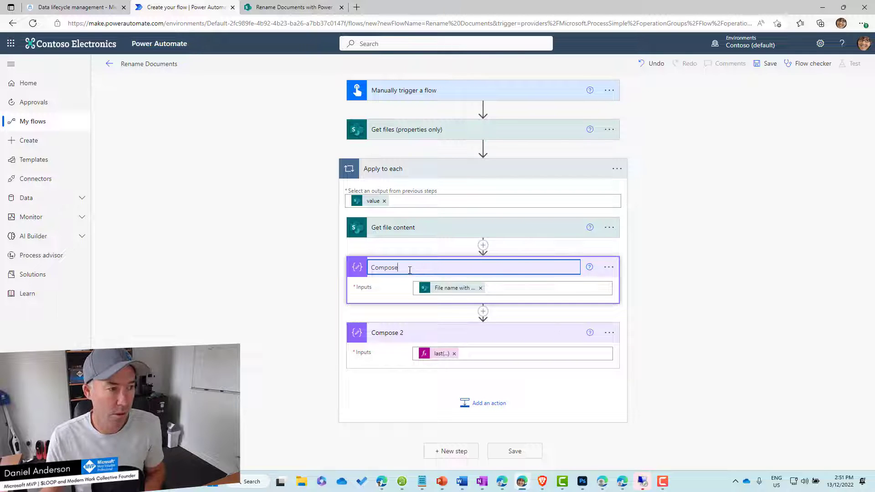
pyautogui.press('BackSpace')
pyautogui.press('BackSpace')
pyautogui.press('BackSpace')
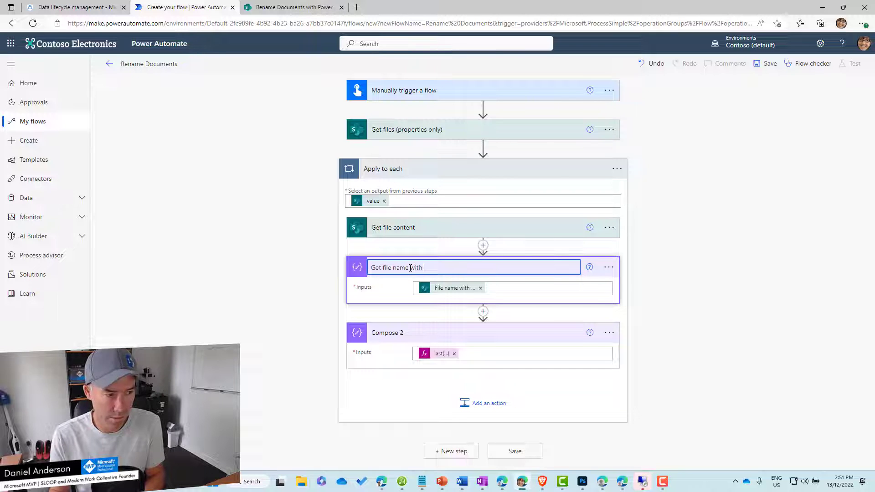
pyautogui.write('nsion')
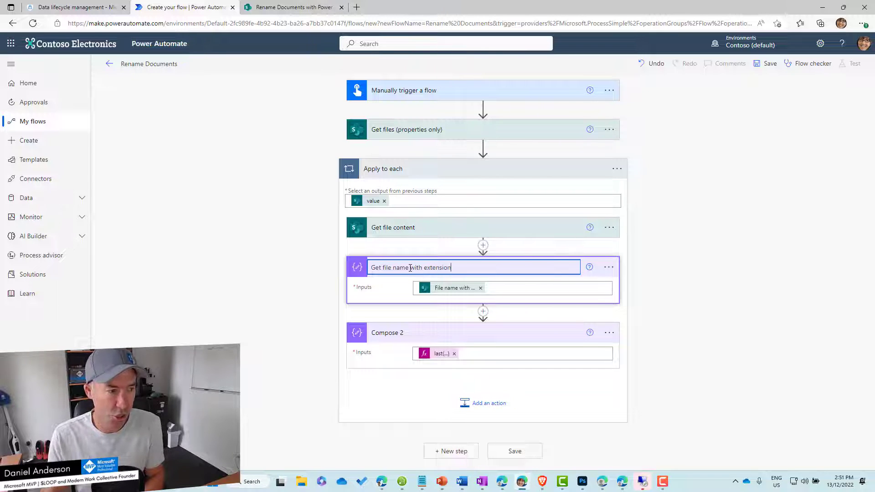
pyautogui.click(627, 305)
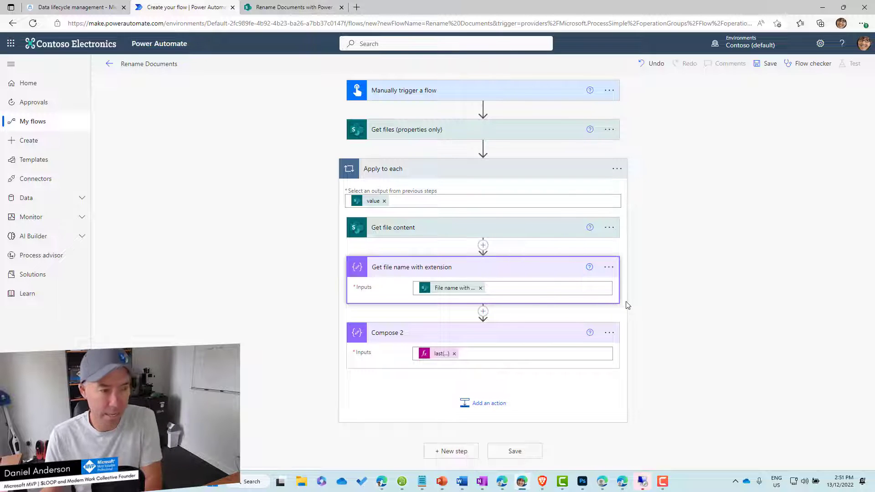
pyautogui.click(457, 271)
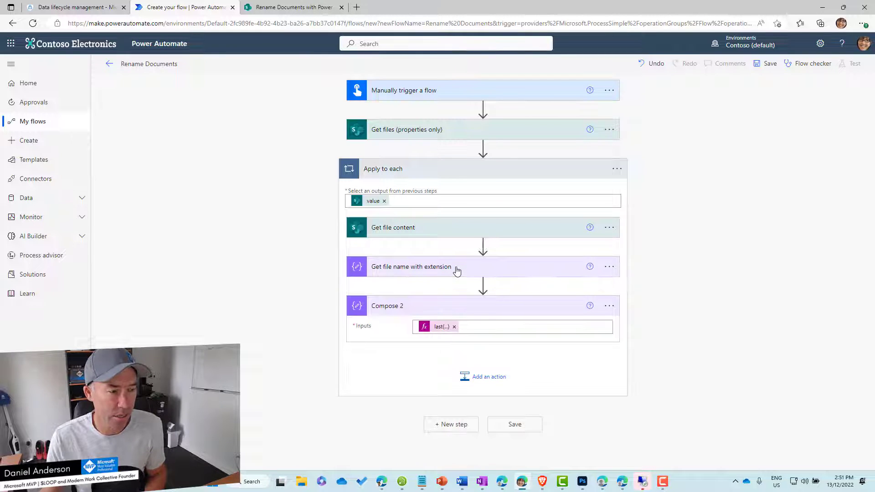
pyautogui.click(457, 271)
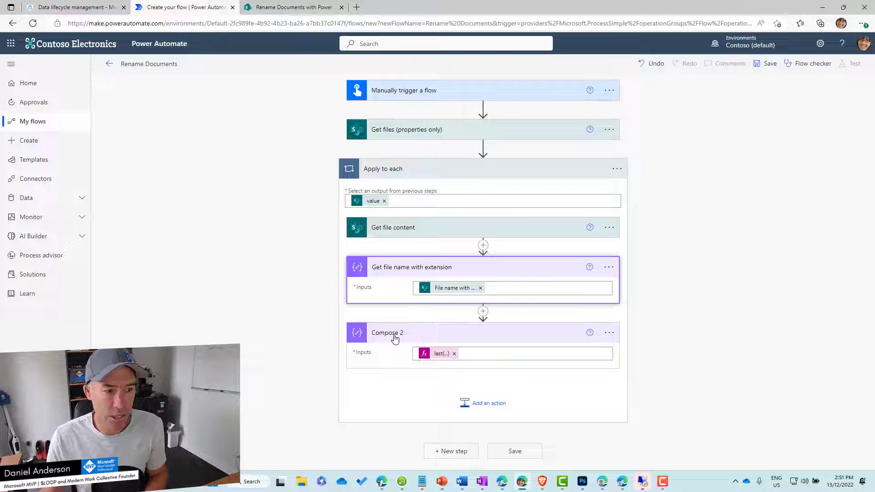
# Rename the Compose 2 action to Split and get extension.
pyautogui.click(610, 333)
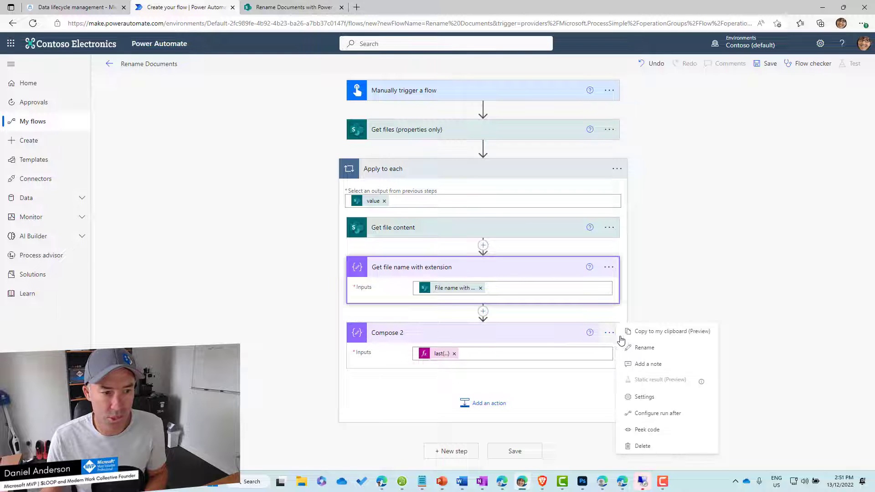
pyautogui.click(644, 347)
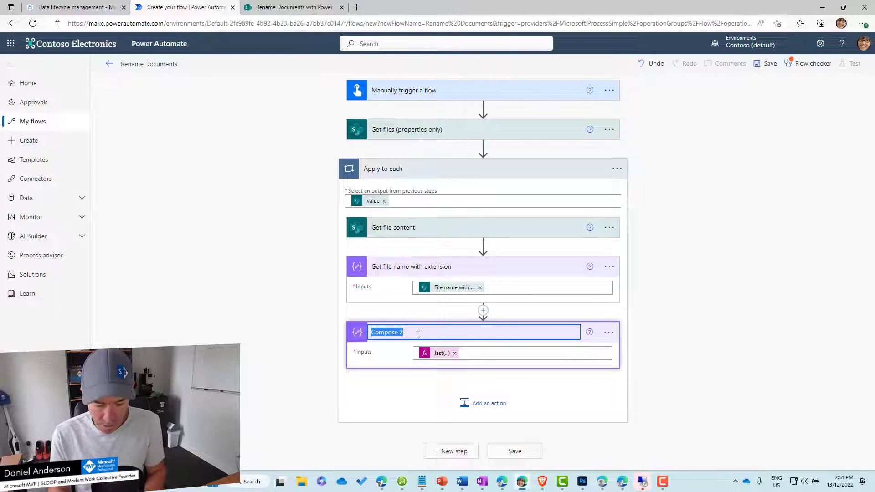
pyautogui.write('Split and get extension')
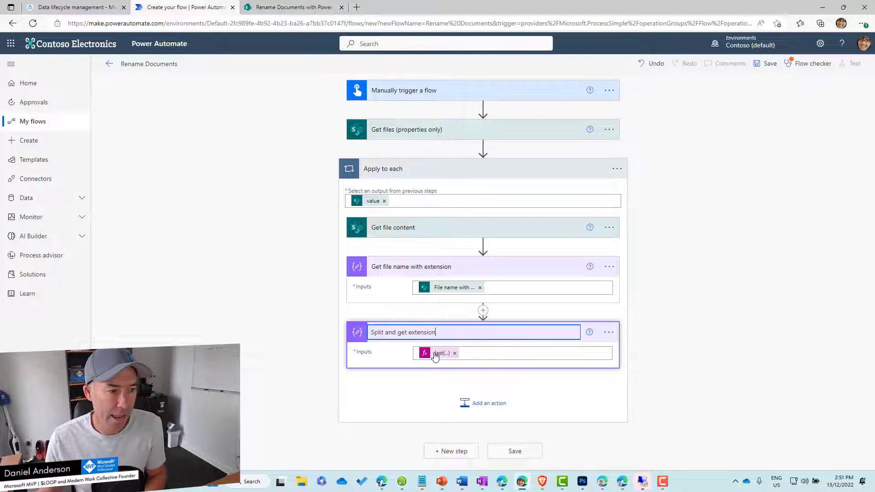
# Update the Split and get extension input expression to last(split(outputs('Get file name with extension'),'.')).
pyautogui.click(435, 355)
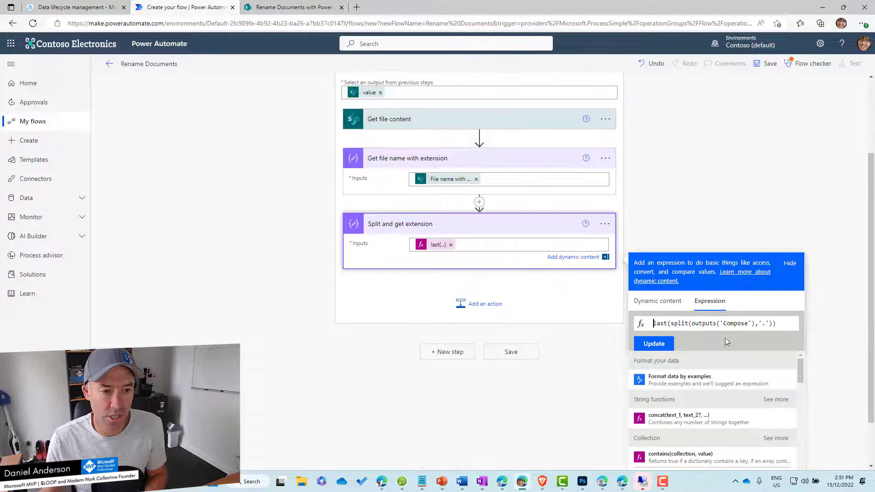
pyautogui.doubleClick(735, 324)
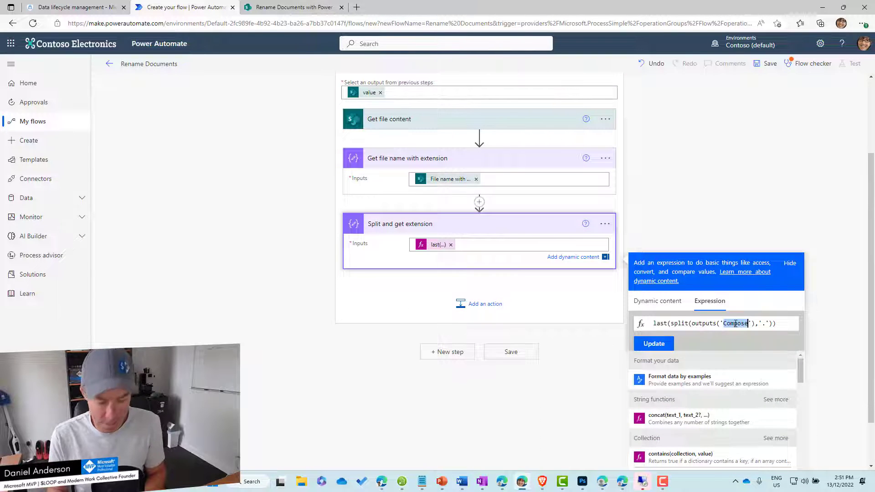
pyautogui.write('Get file ')
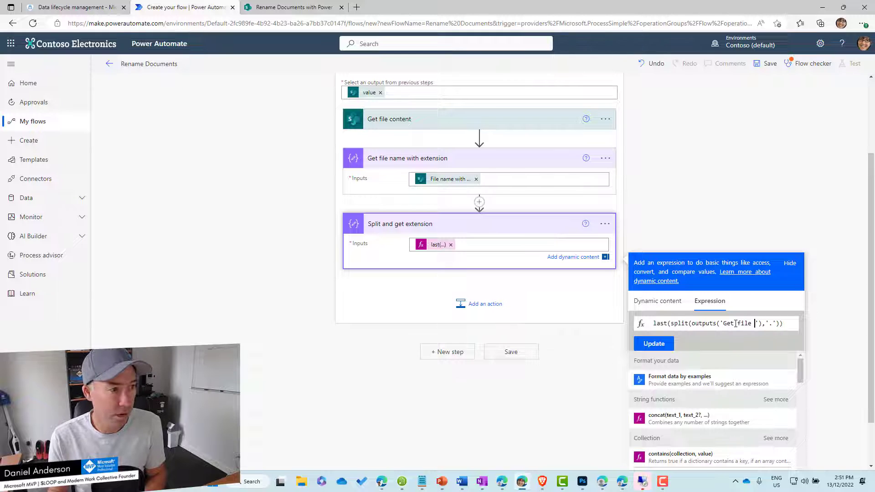
pyautogui.write('name with exte')
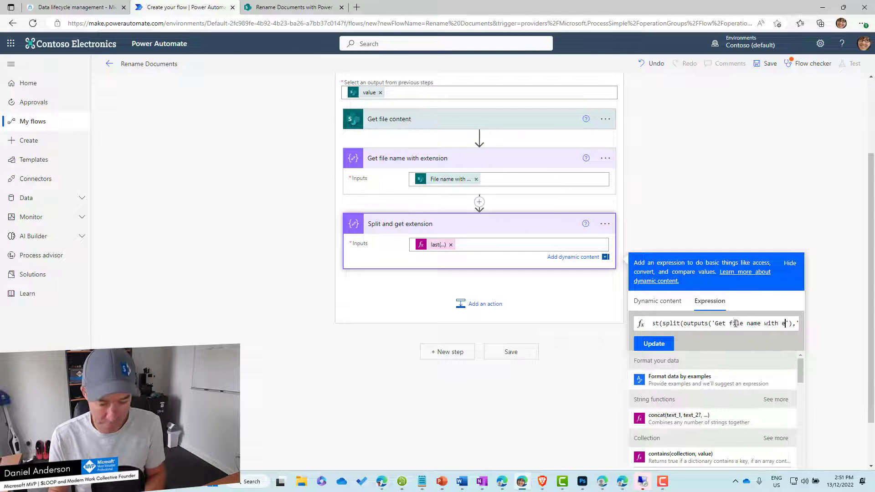
pyautogui.write('nsion')
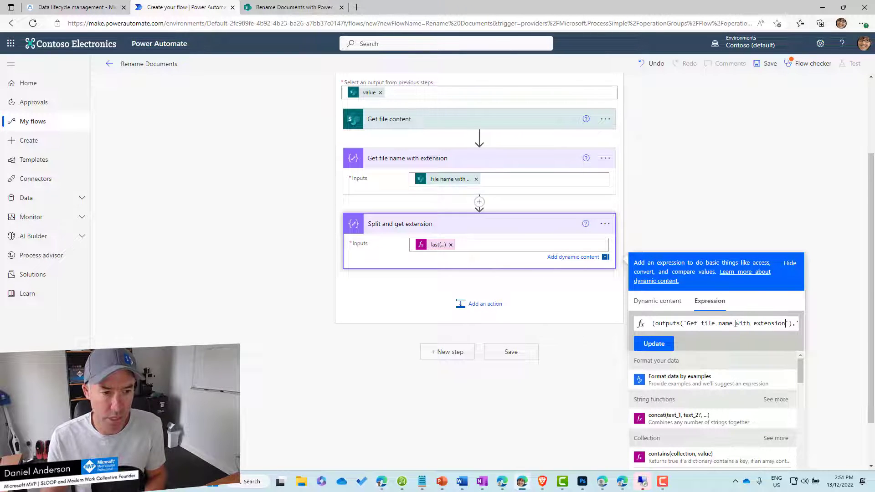
pyautogui.click(656, 347)
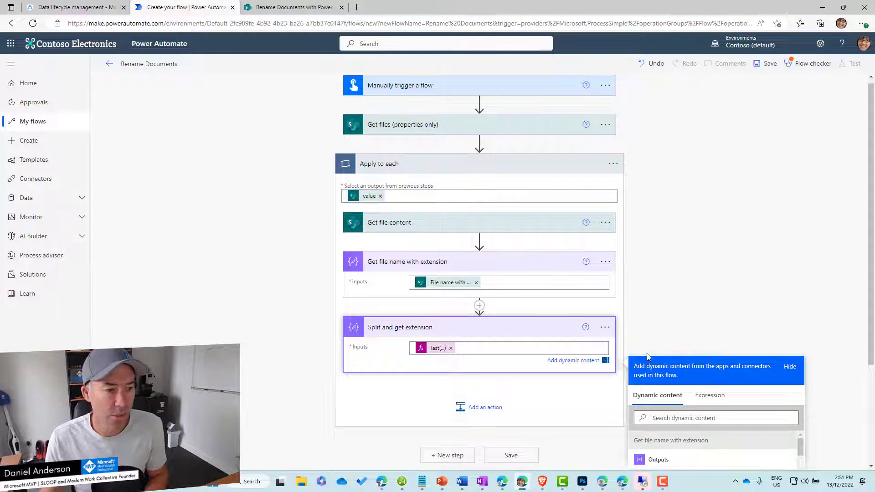
pyautogui.click(485, 410)
pyautogui.click(477, 413)
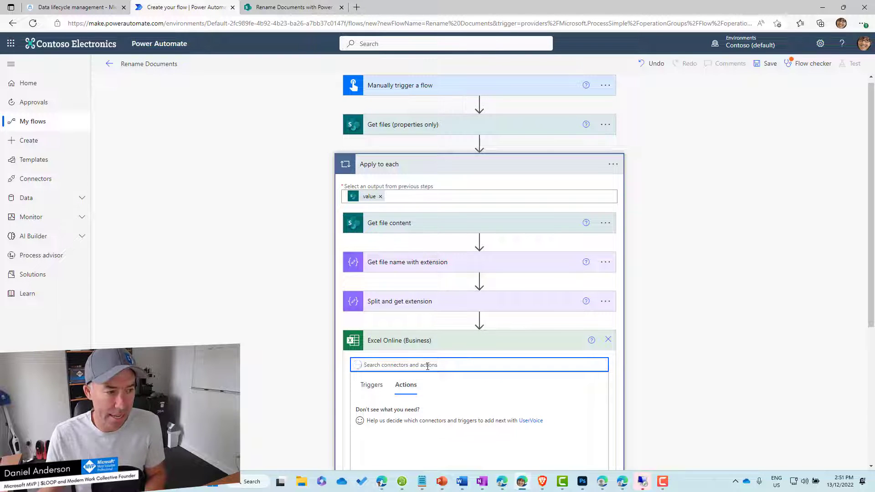
pyautogui.click(608, 340)
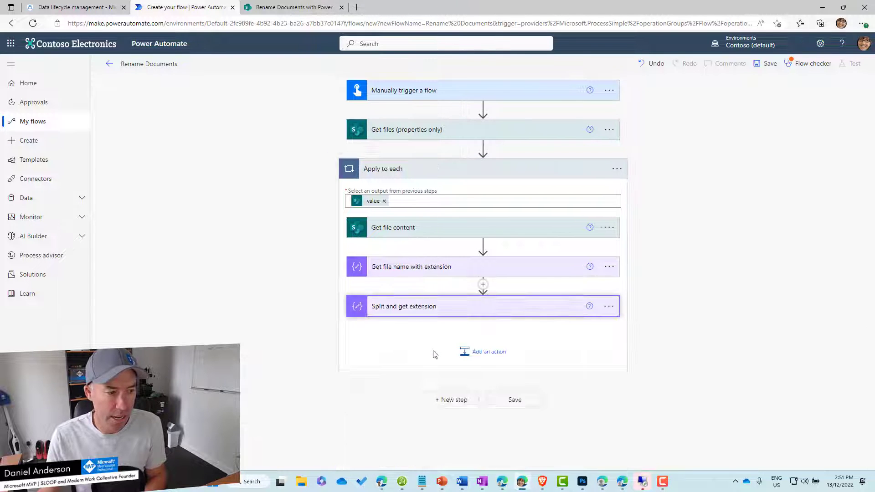
# Add a SharePoint Create file action after Split and get extension inside the Apply to each loop.
pyautogui.click(472, 353)
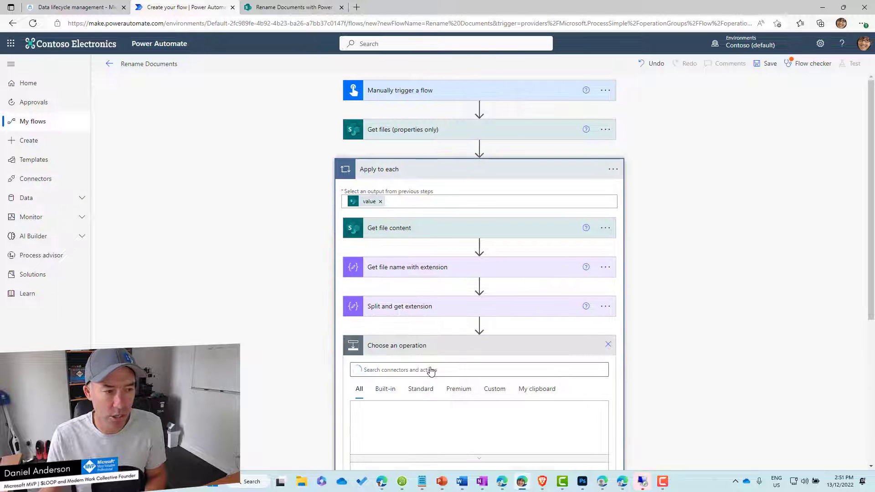
pyautogui.write('create')
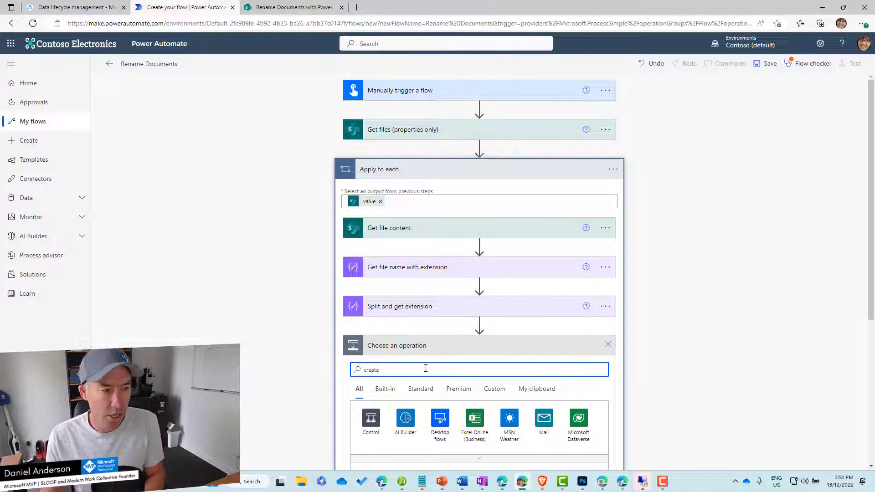
pyautogui.scroll(-1, 426, 368)
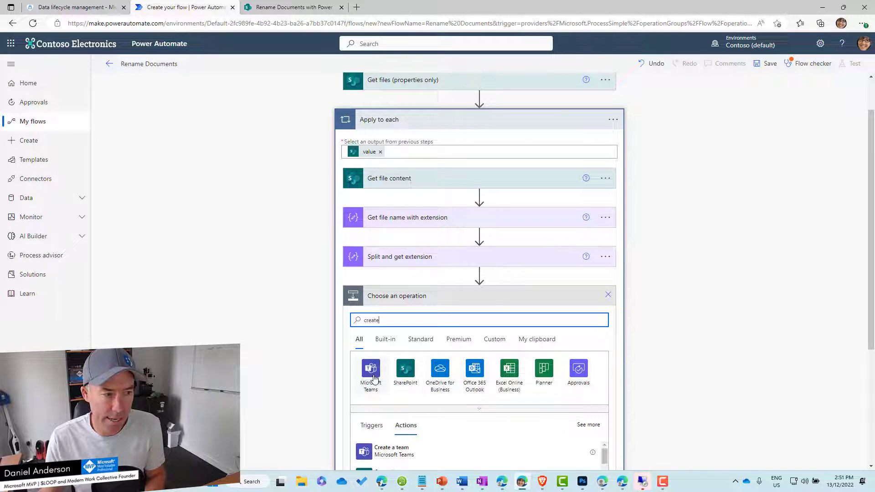
pyautogui.click(405, 368)
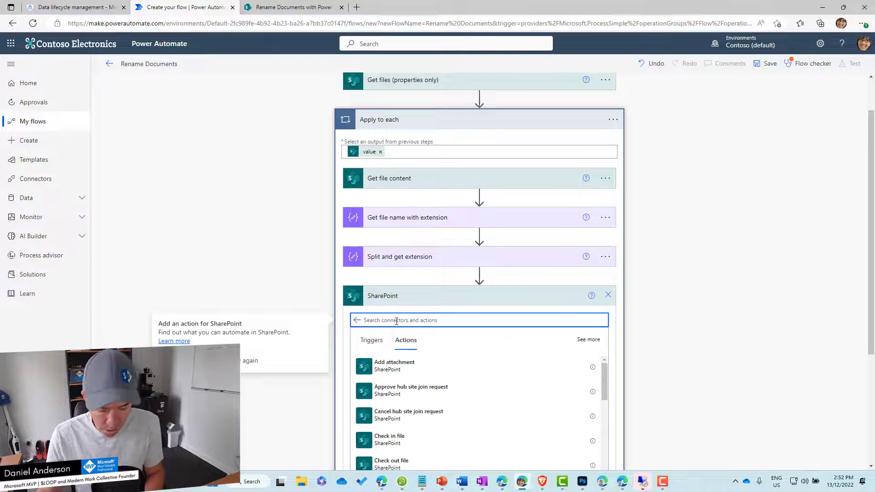
pyautogui.write('create file')
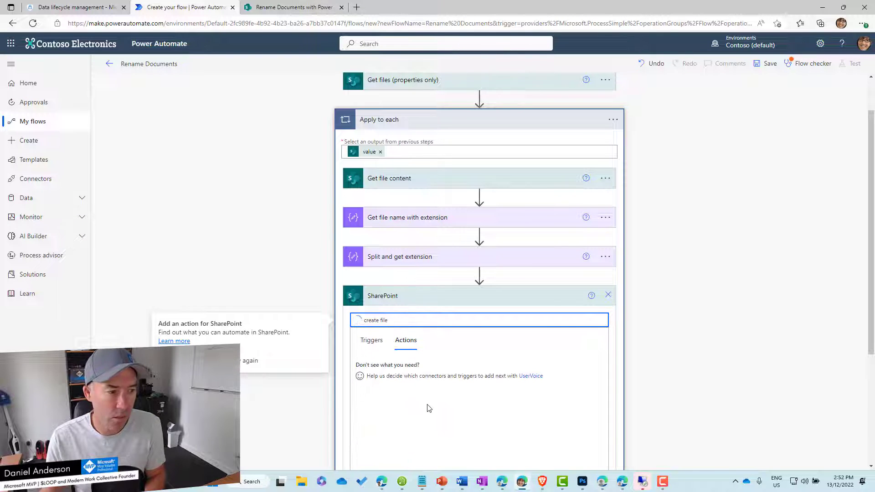
pyautogui.click(401, 367)
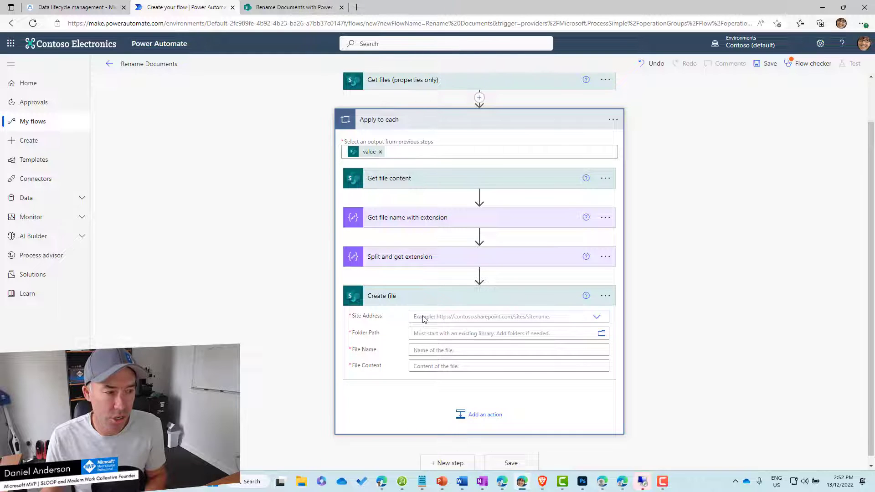
pyautogui.click(424, 318)
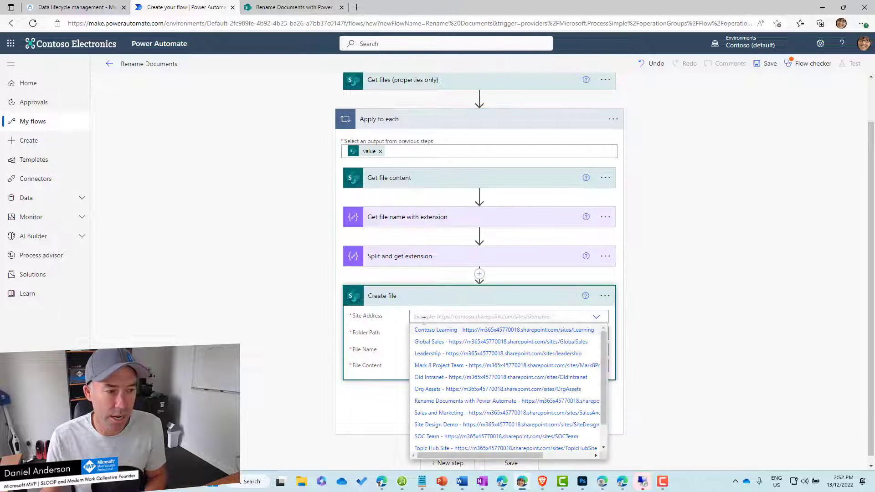
pyautogui.click(248, 8)
pyautogui.click(214, 7)
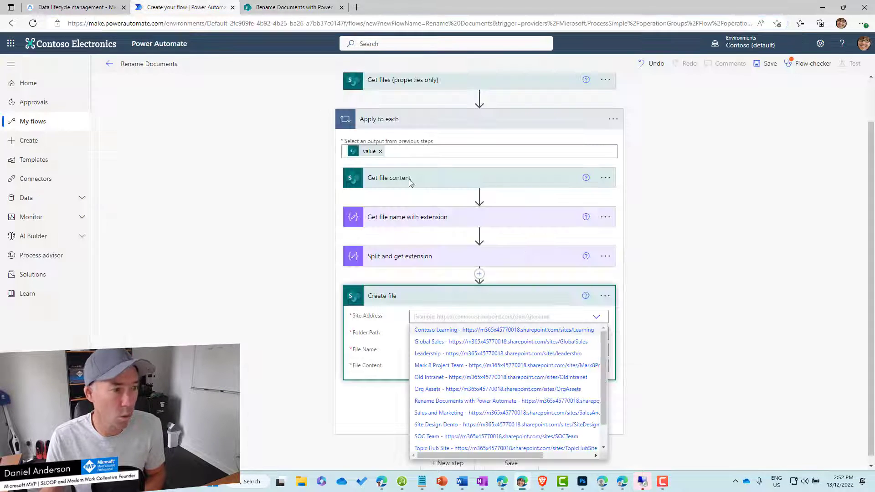
pyautogui.scroll(1, 473, 348)
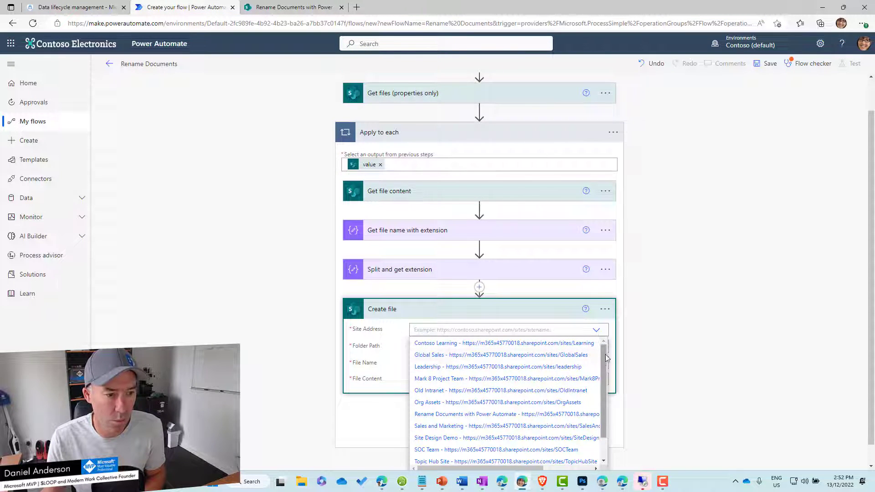
pyautogui.scroll(-1, 607, 358)
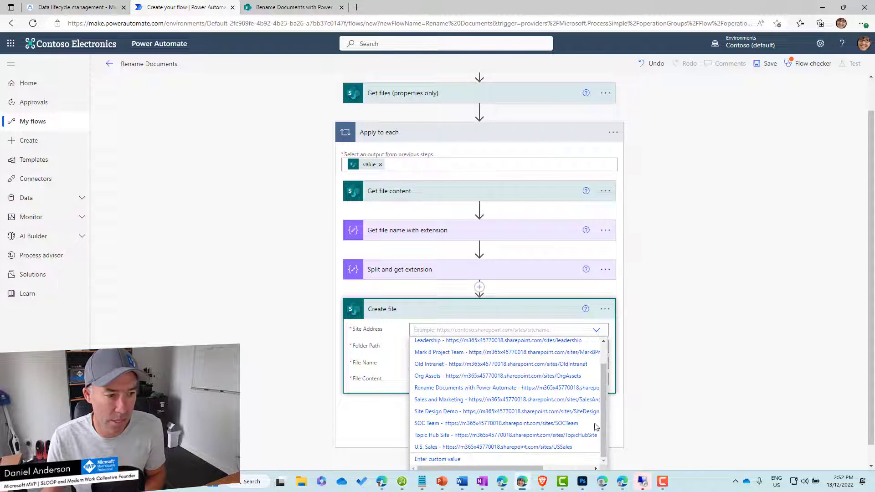
pyautogui.click(438, 459)
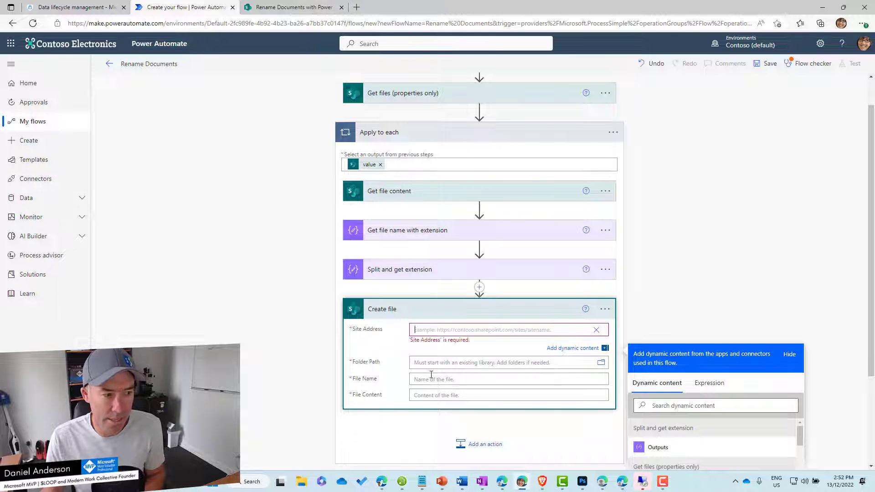
pyautogui.write('https://m365x45770018.sharepoint.com/sites/MoveDocuments')
# Set the Create file action's folder path to the Shared Documents library.
pyautogui.click(436, 357)
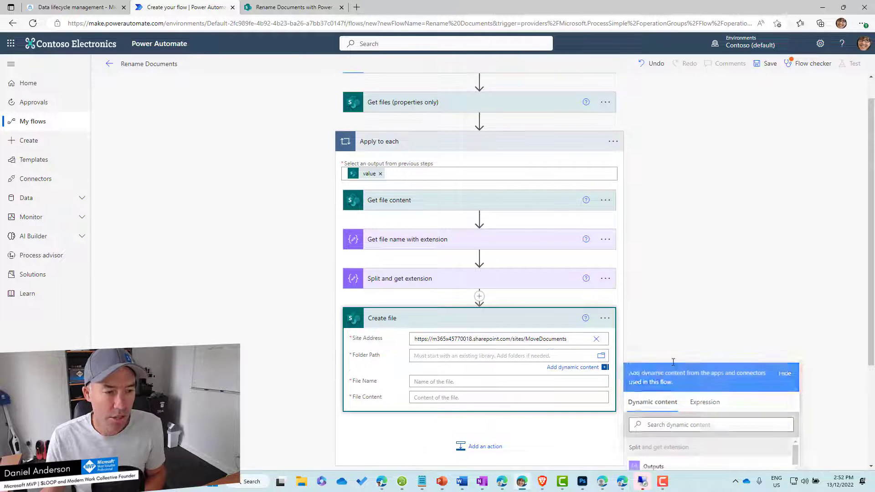
pyautogui.scroll(-3, 869, 280)
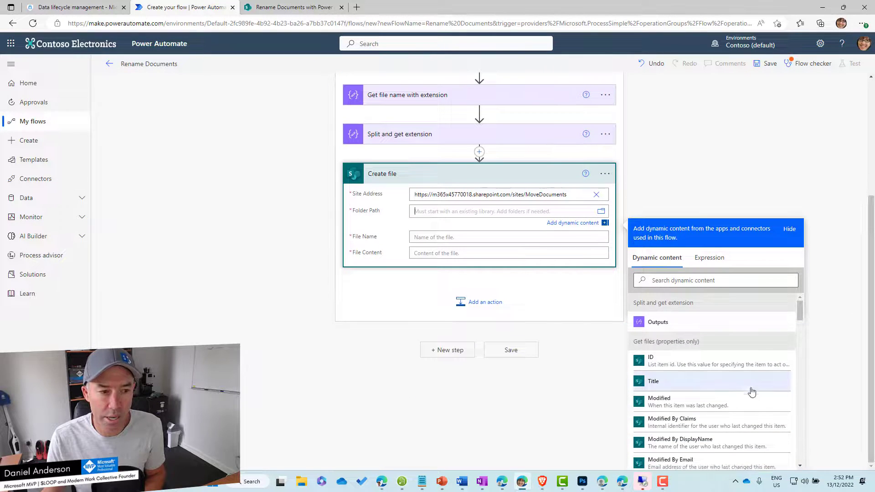
pyautogui.scroll(-2, 697, 391)
pyautogui.scroll(1, 741, 389)
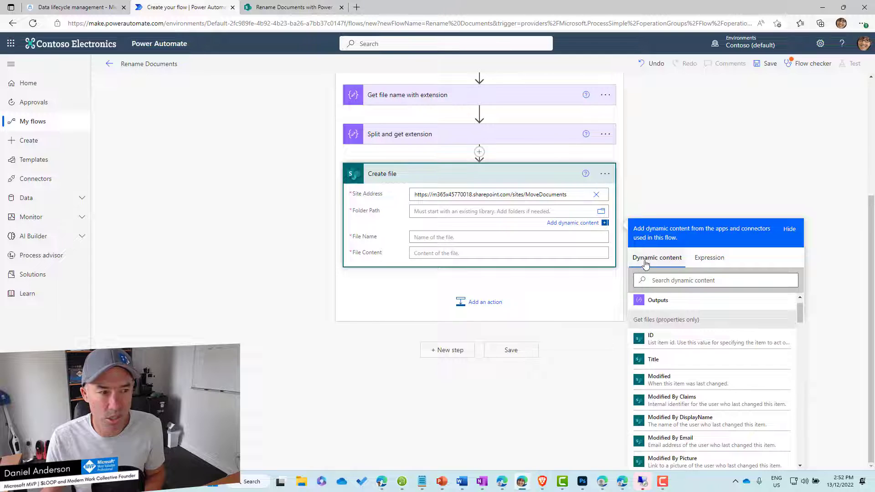
pyautogui.click(602, 211)
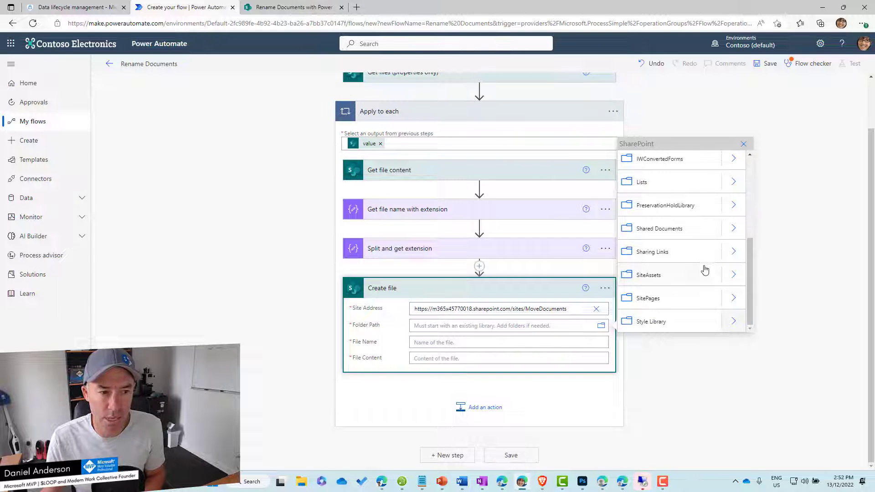
pyautogui.moveTo(748, 273)
pyautogui.mouseDown()
pyautogui.moveTo(744, 180)
pyautogui.moveTo(755, 275)
pyautogui.mouseUp()
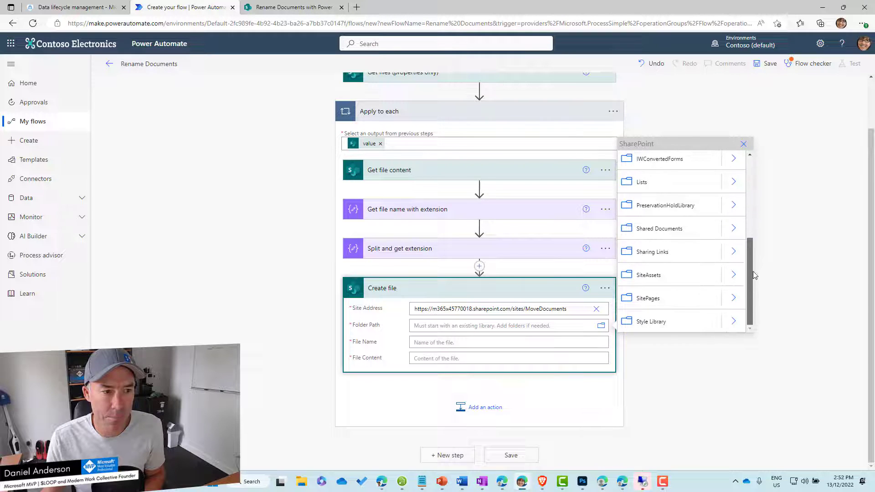
pyautogui.click(676, 234)
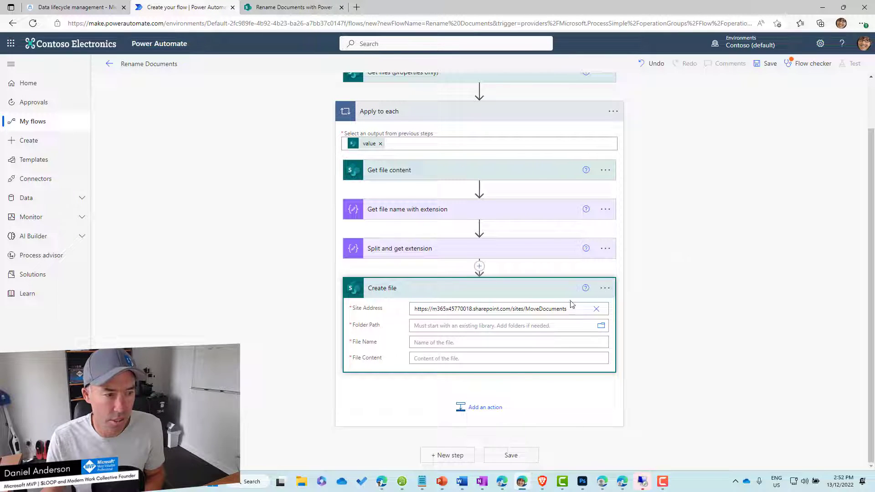
# Set the Create file action's File Name to the Name dynamic content from Get files (properties only).
pyautogui.click(433, 352)
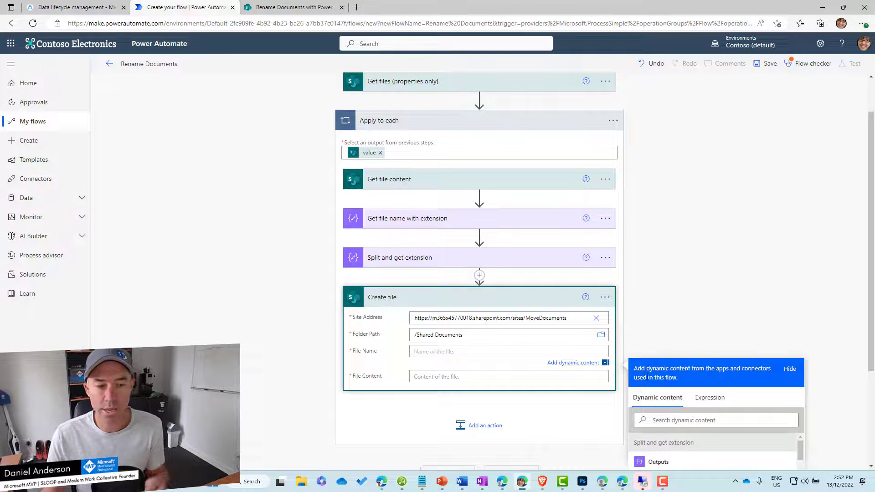
pyautogui.moveTo(868, 236); pyautogui.dragTo(871, 339)
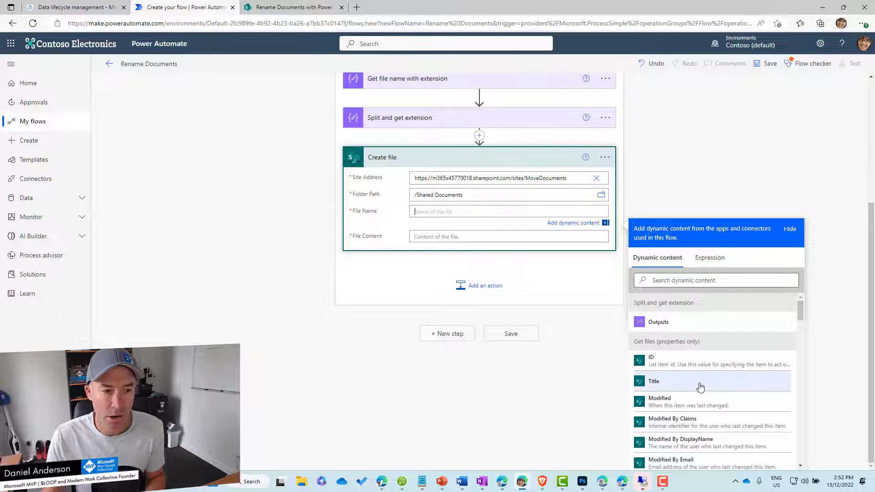
pyautogui.scroll(-2, 701, 386)
pyautogui.scroll(-5, 700, 387)
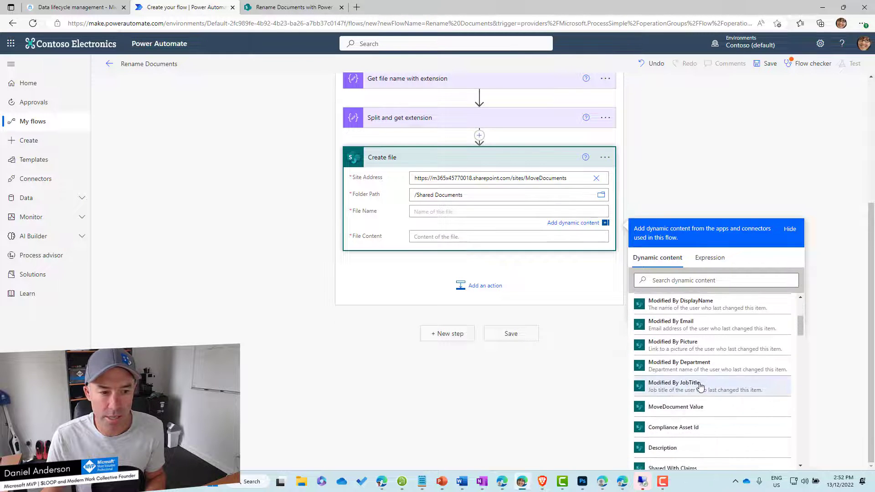
pyautogui.scroll(-10, 702, 386)
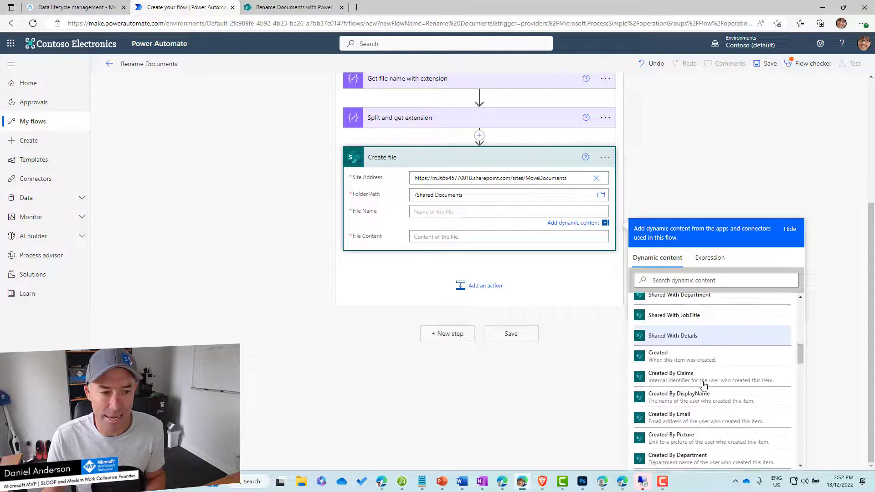
pyautogui.scroll(-5, 707, 385)
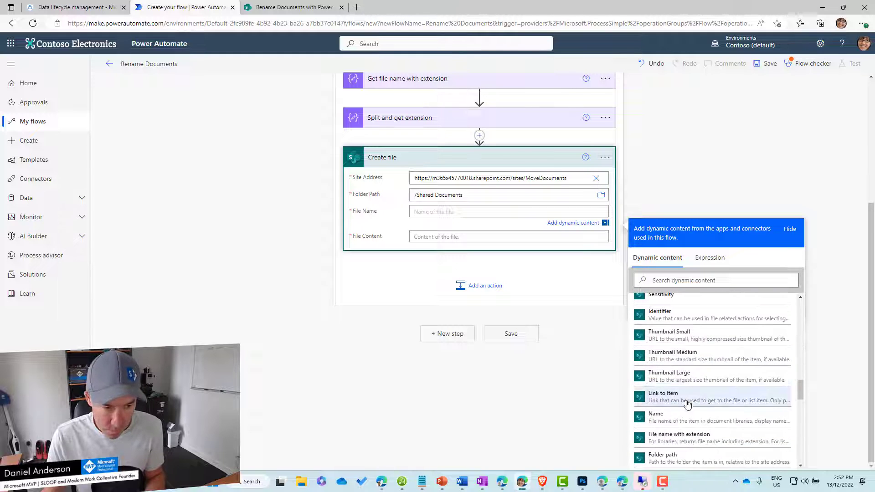
pyautogui.click(675, 419)
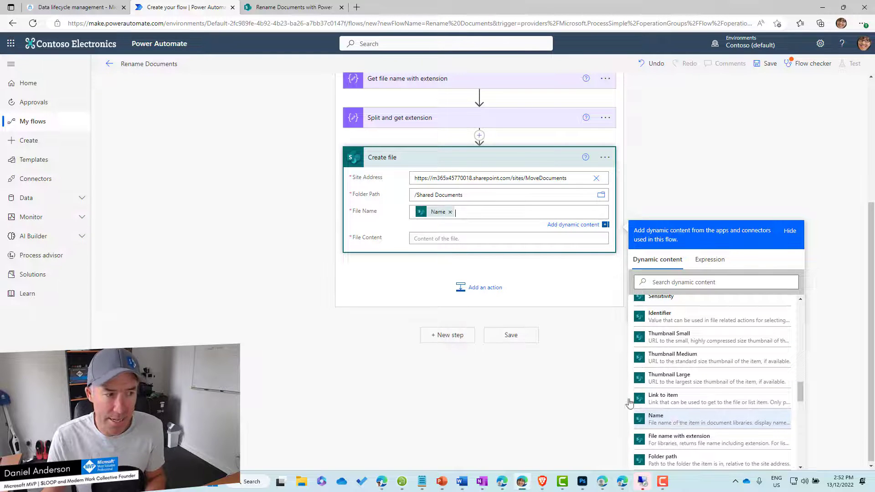
pyautogui.click(563, 294)
# Insert a Date Time Current time action between the manual trigger and Get files (properties only).
pyautogui.scroll(4, 564, 296)
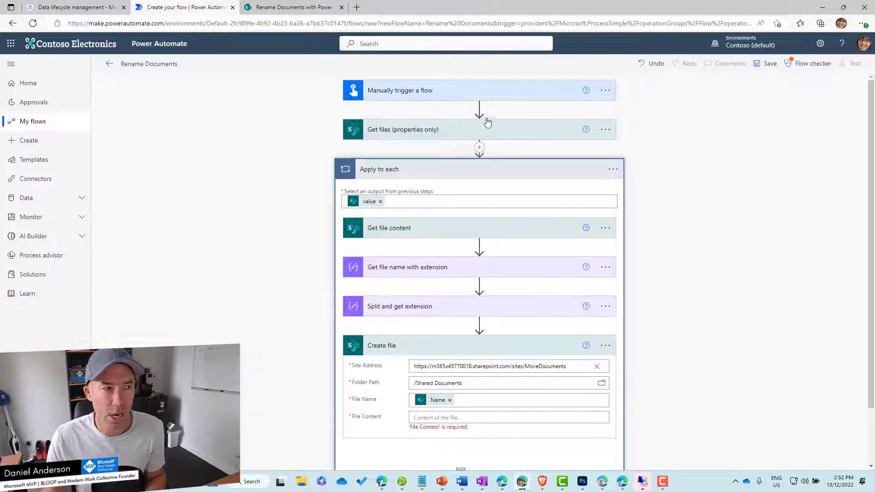
pyautogui.click(480, 108)
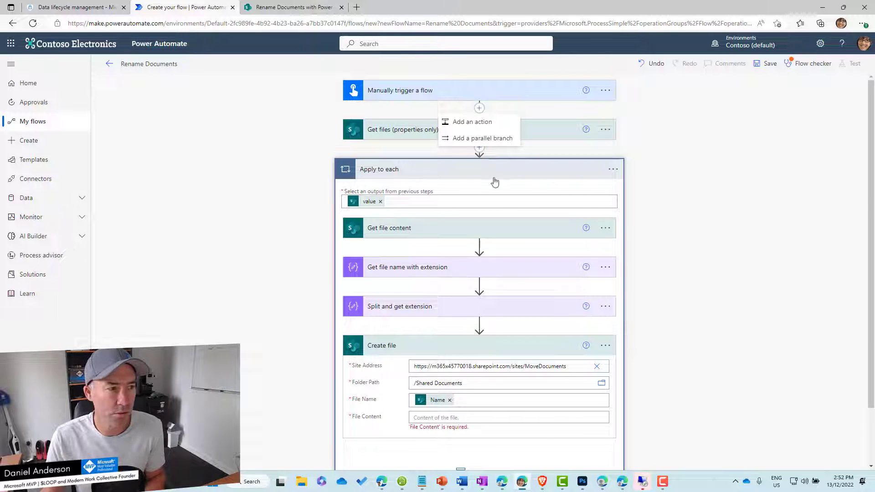
pyautogui.click(481, 123)
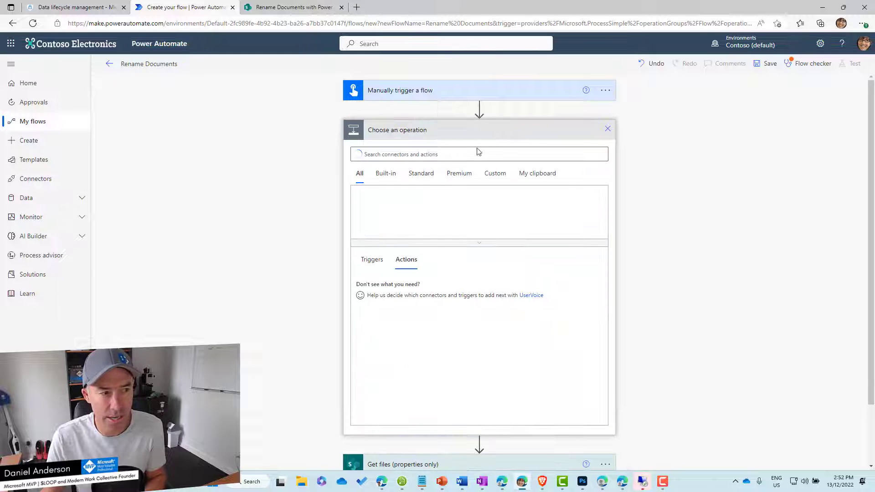
pyautogui.write('cu')
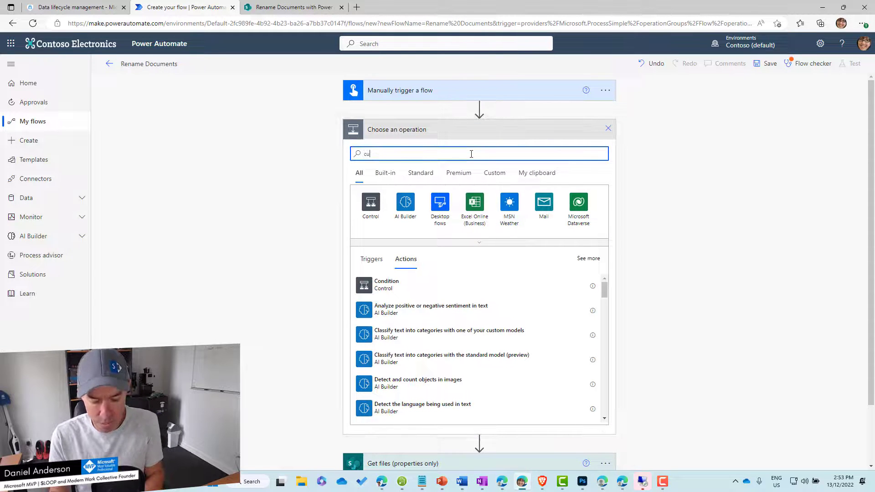
pyautogui.write('urent')
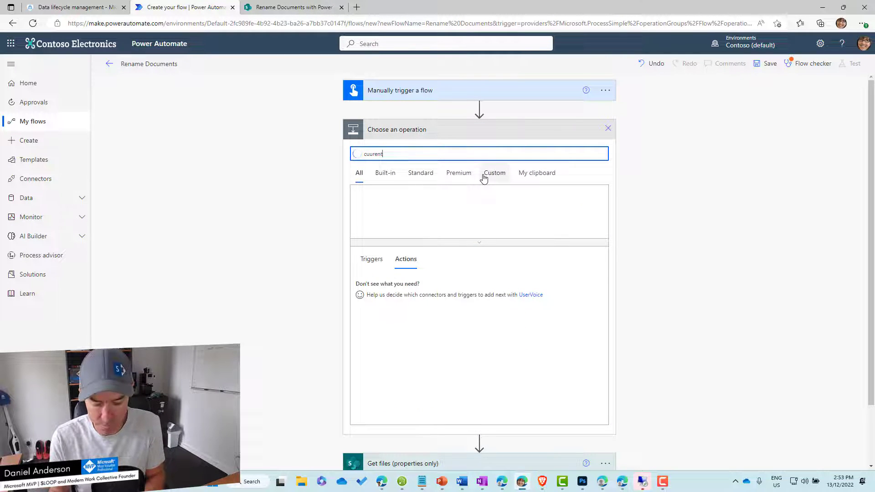
pyautogui.write(' time')
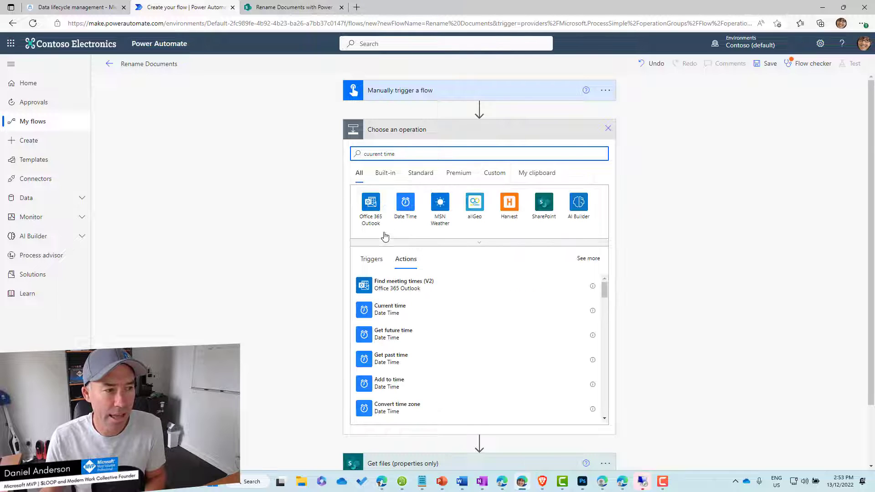
pyautogui.click(390, 310)
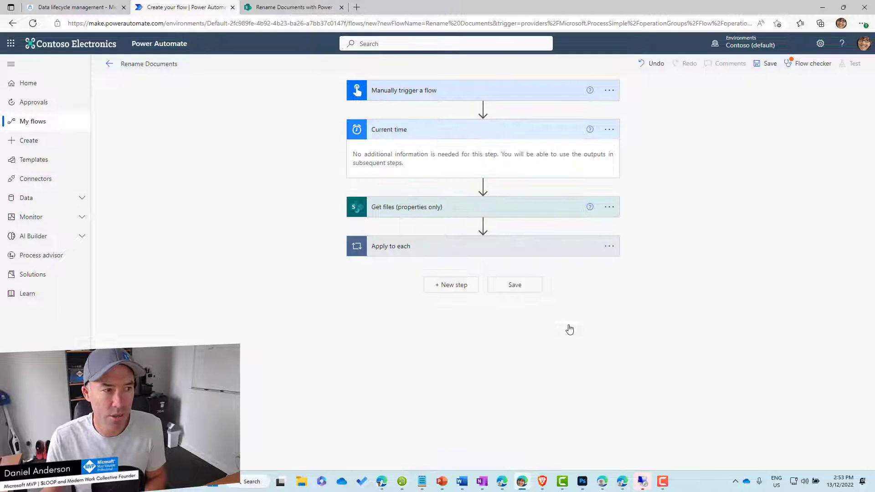
# Insert a Date Time Convert time zone action directly after the Current time action.
pyautogui.click(484, 186)
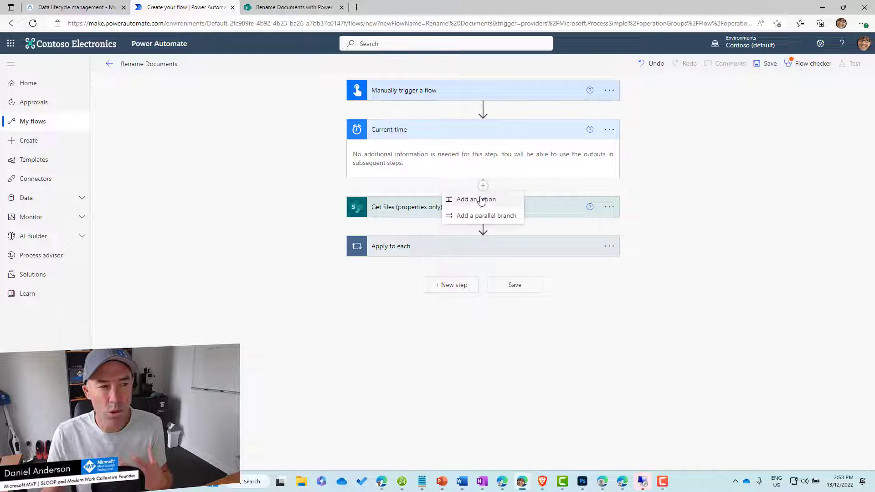
pyautogui.click(476, 199)
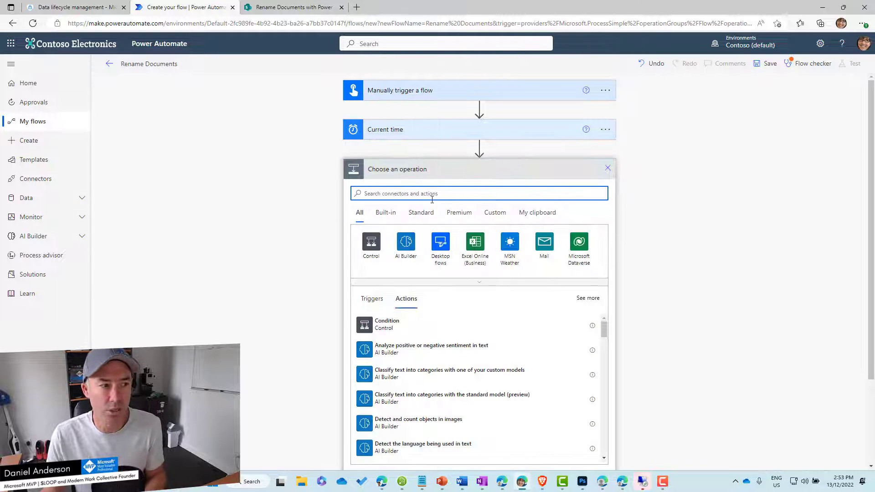
pyautogui.write('con')
pyautogui.write('ve')
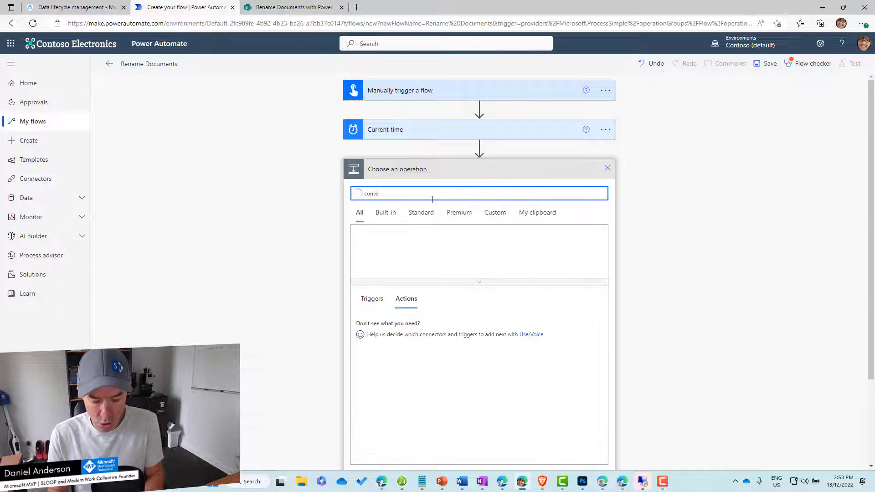
pyautogui.write('rt time')
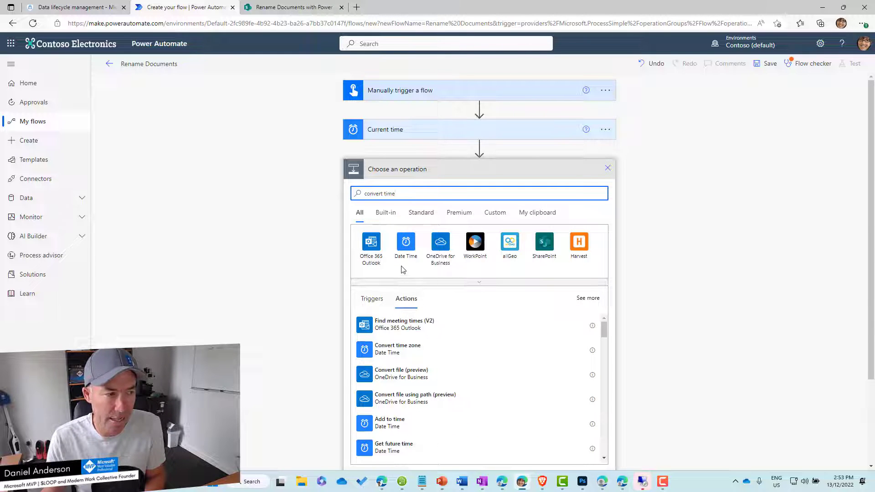
pyautogui.click(404, 355)
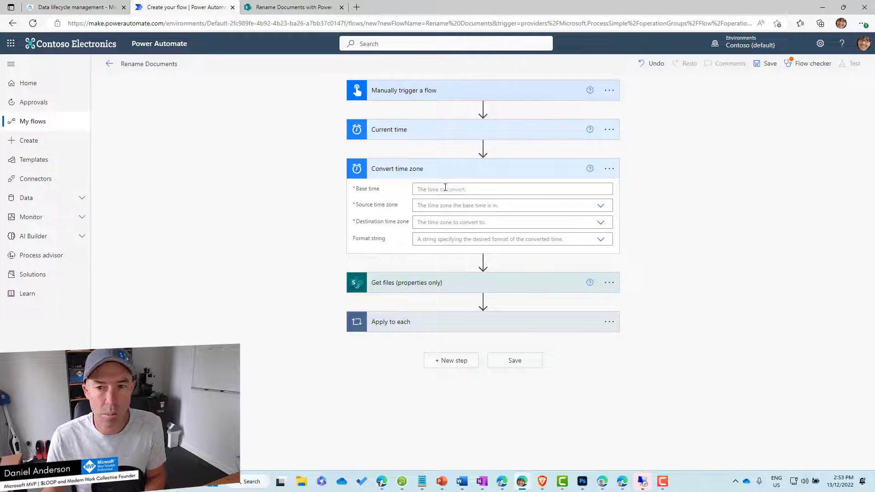
# Set the Convert time zone base time to the Current time output and its source time zone to (UTC) Coordinated Universal Time.
pyautogui.click(446, 188)
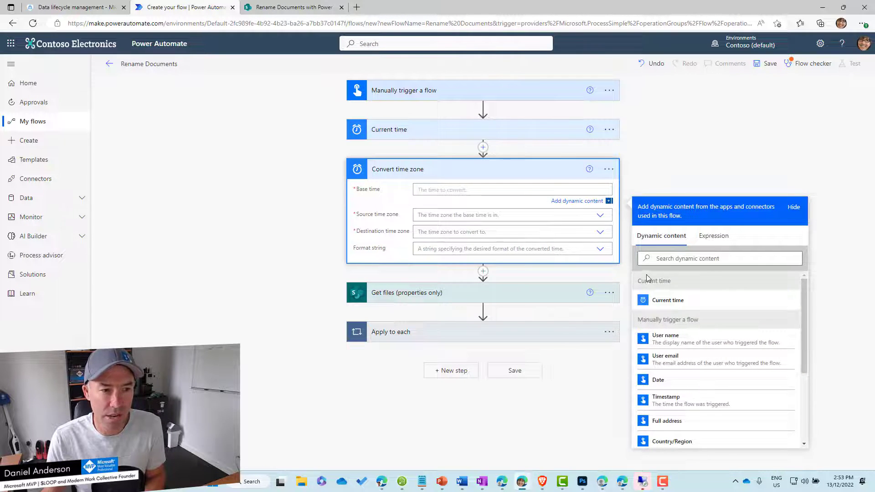
pyautogui.click(667, 300)
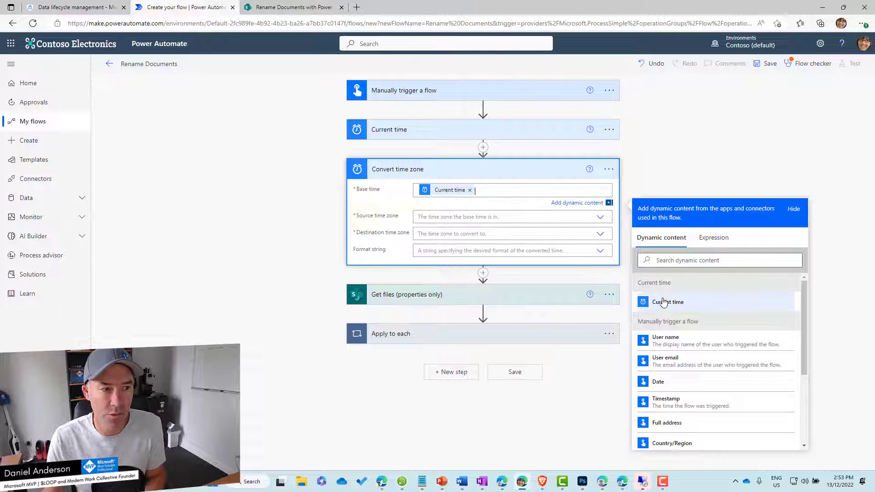
pyautogui.click(464, 220)
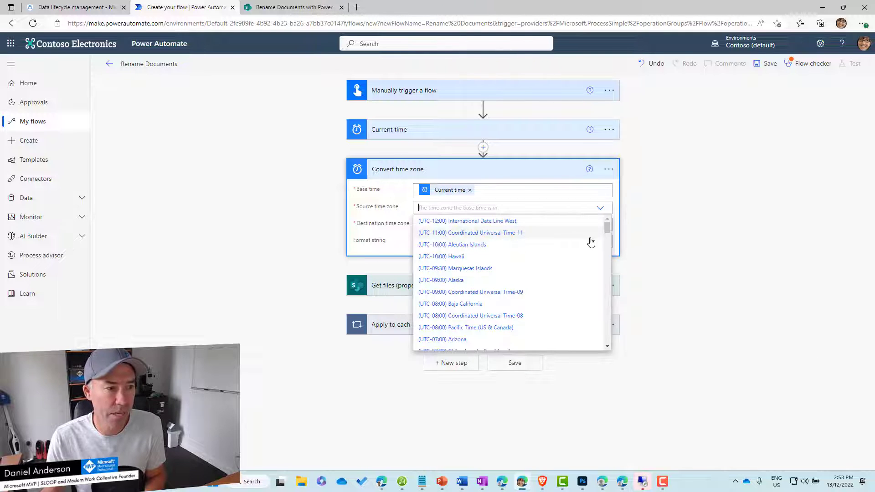
pyautogui.moveTo(608, 230); pyautogui.dragTo(608, 285)
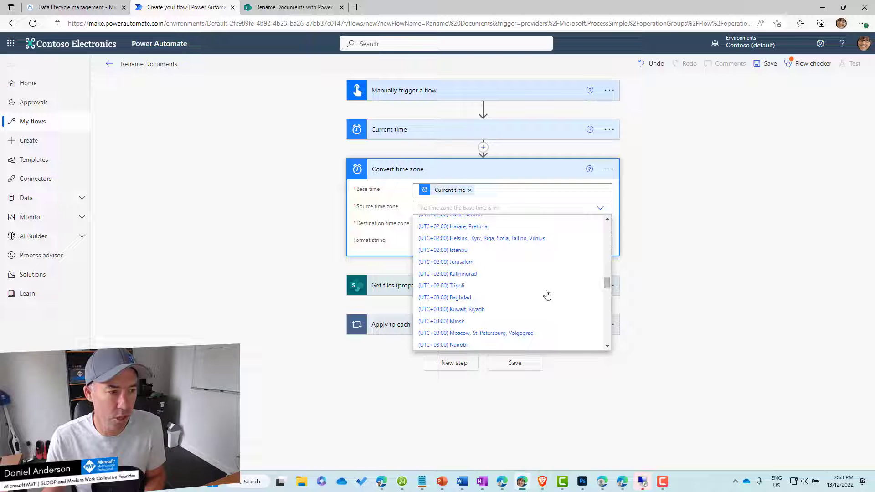
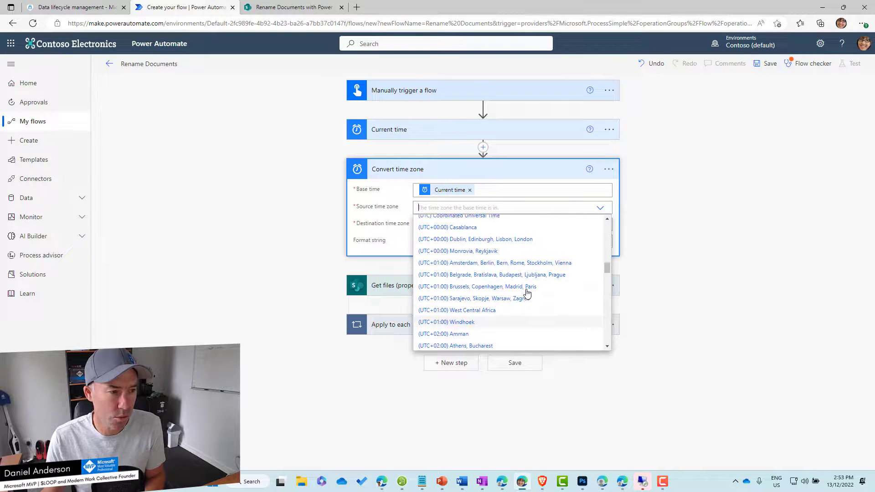
pyautogui.scroll(1, 480, 244)
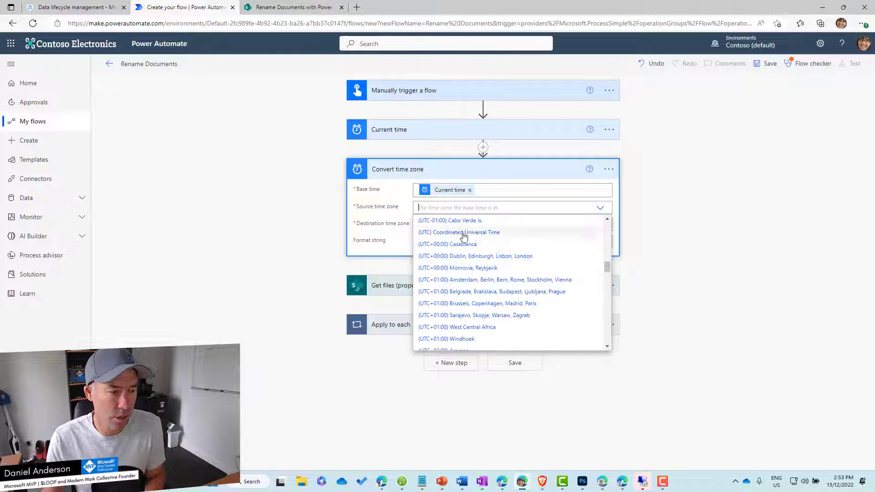
pyautogui.click(459, 233)
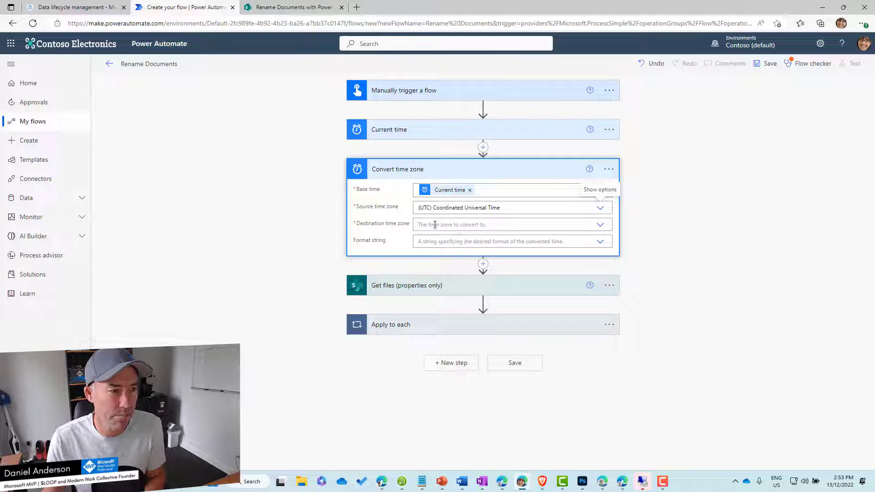
# Set the Convert time zone destination time zone to (UTC+10:00) Canberra, Melbourne, Sydney.
pyautogui.click(493, 224)
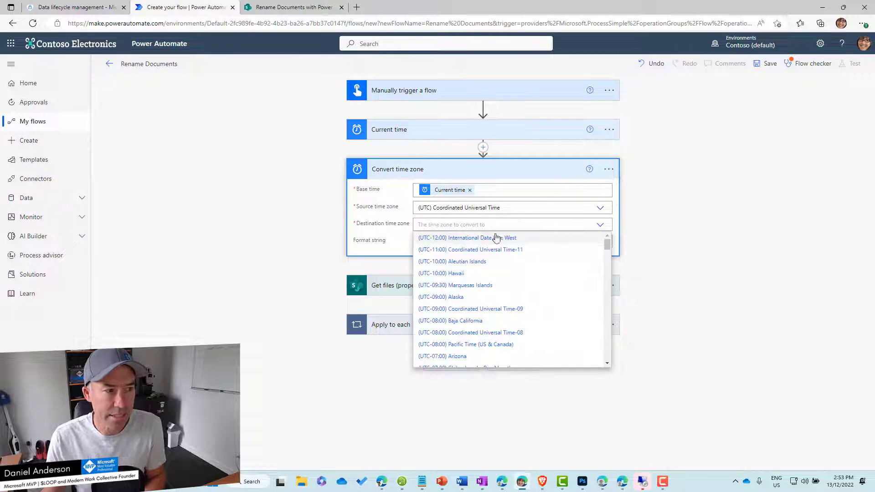
pyautogui.moveTo(607, 245); pyautogui.dragTo(606, 340)
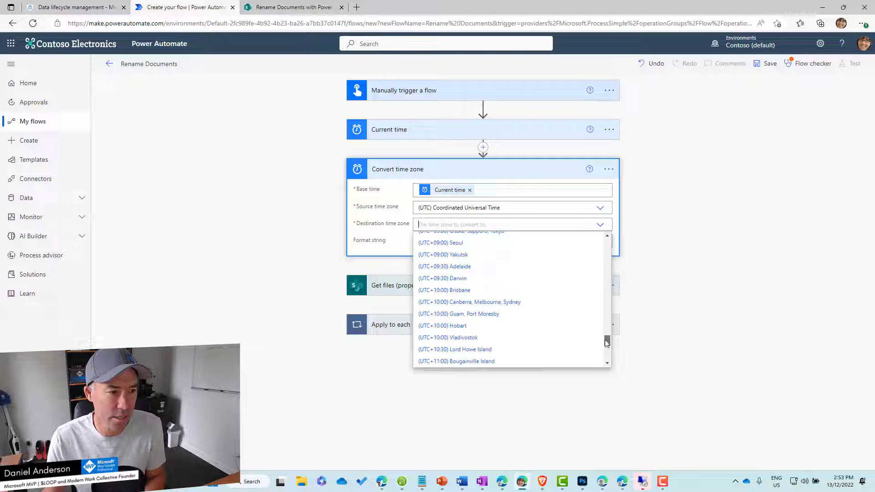
pyautogui.click(516, 303)
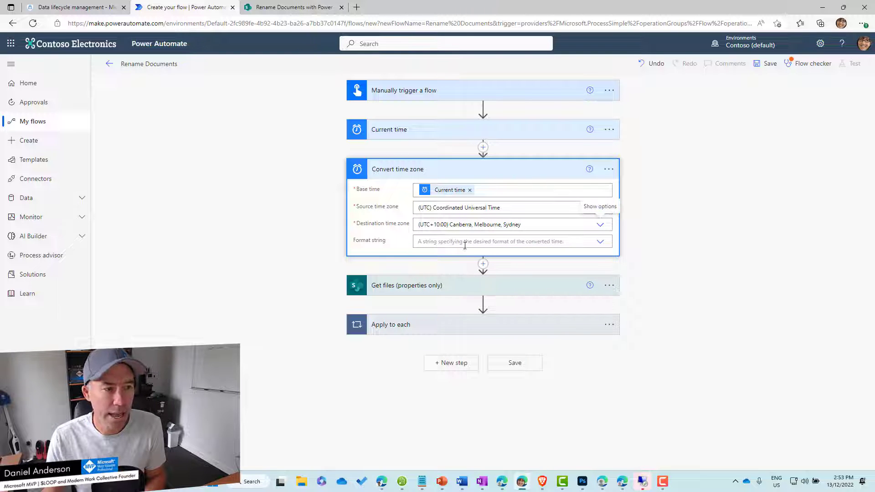
# Set the Convert time zone format string to the short date pattern, 6/15/2009 [d].
pyautogui.click(579, 246)
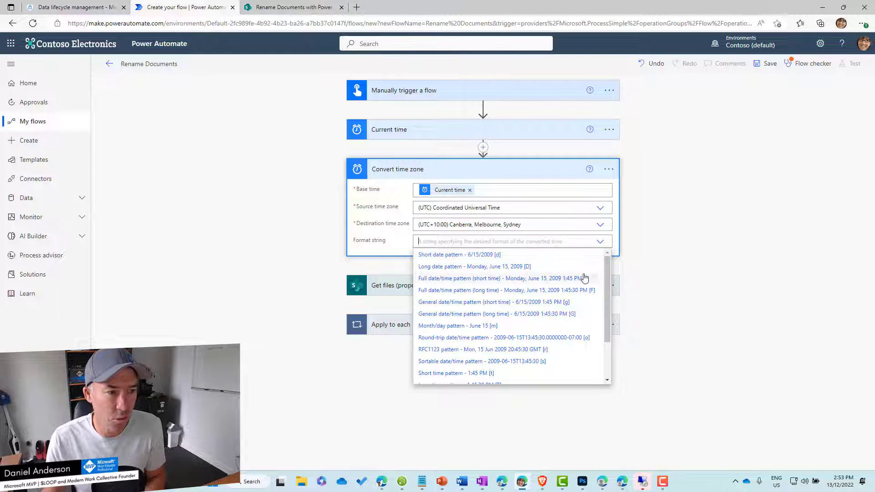
pyautogui.click(458, 258)
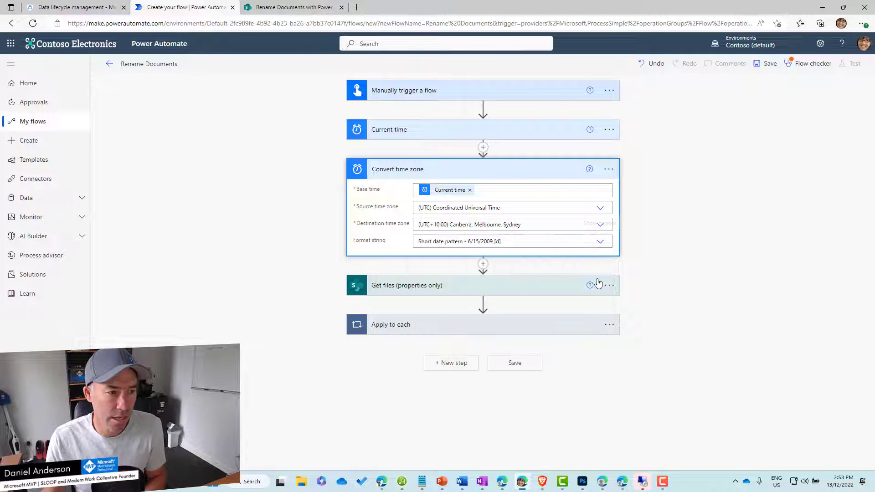
pyautogui.click(601, 242)
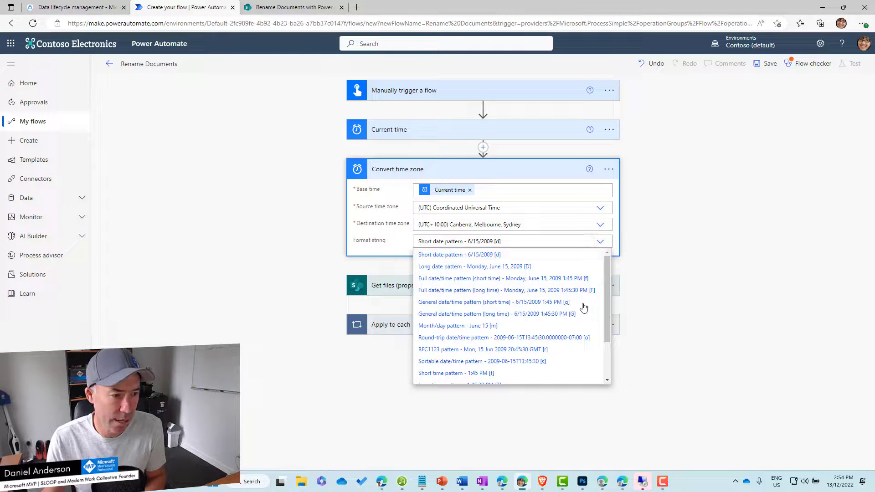
pyautogui.scroll(-1, 574, 313)
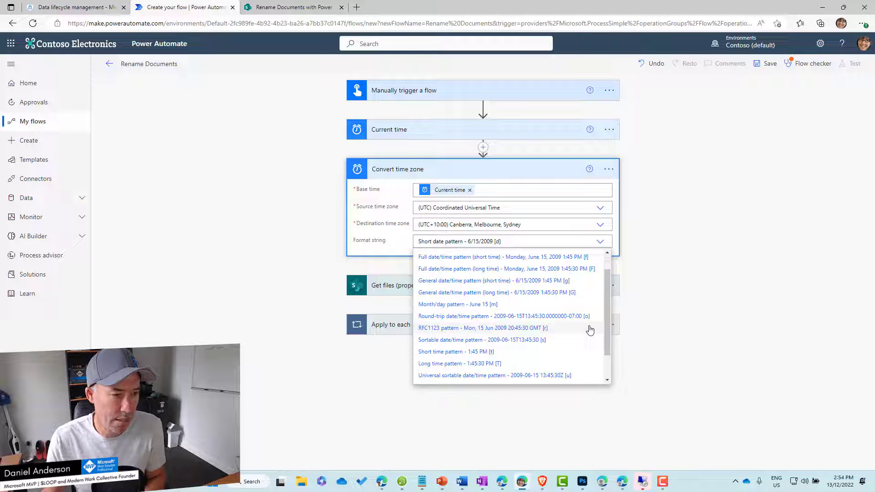
pyautogui.scroll(1, 591, 330)
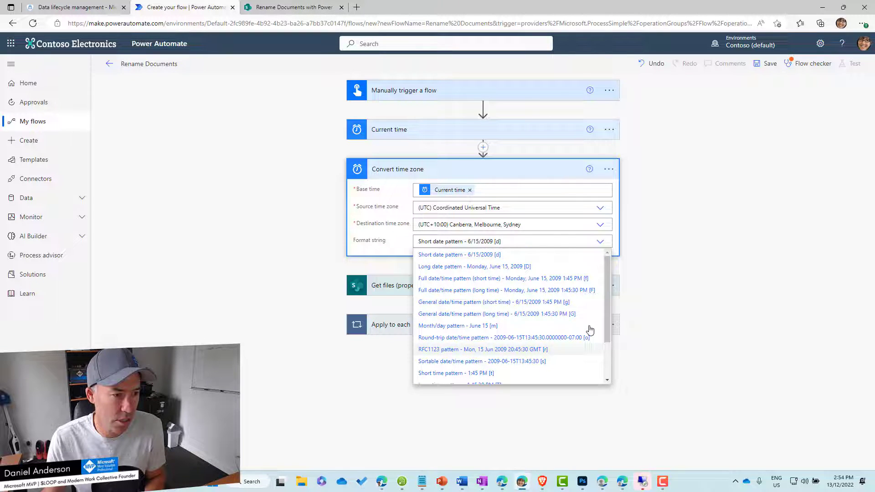
pyautogui.scroll(-2, 590, 329)
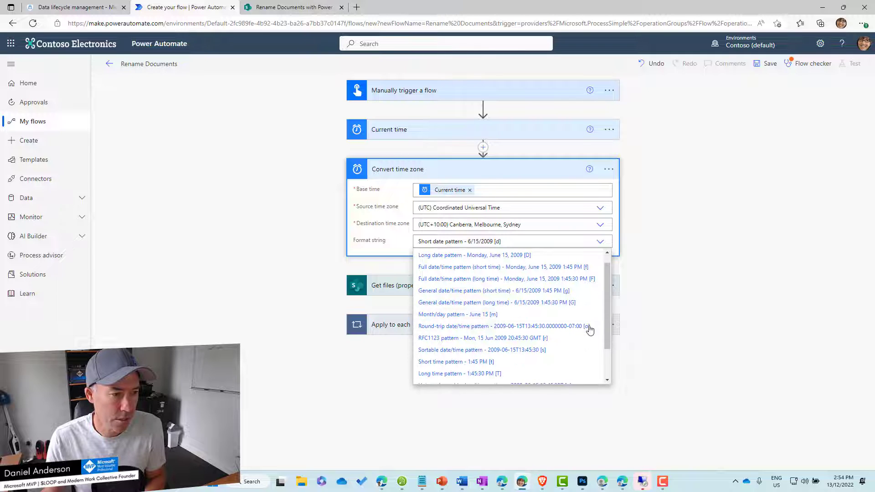
pyautogui.scroll(-3, 591, 330)
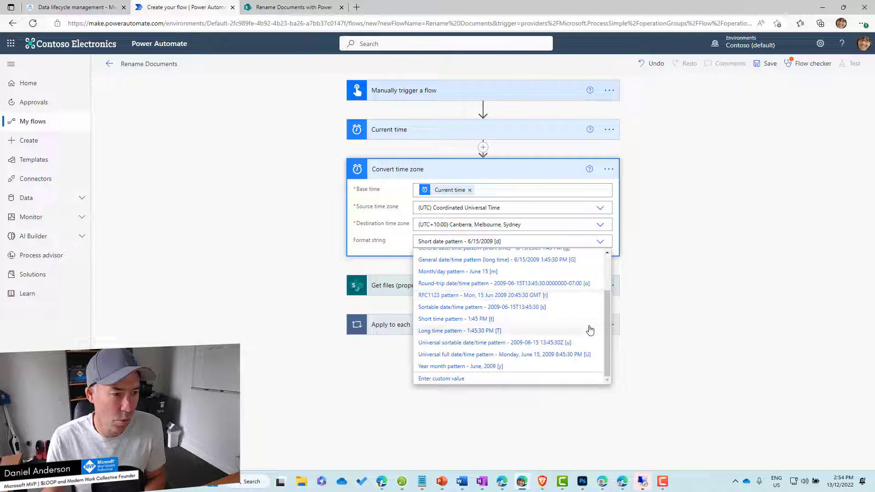
pyautogui.scroll(5, 590, 329)
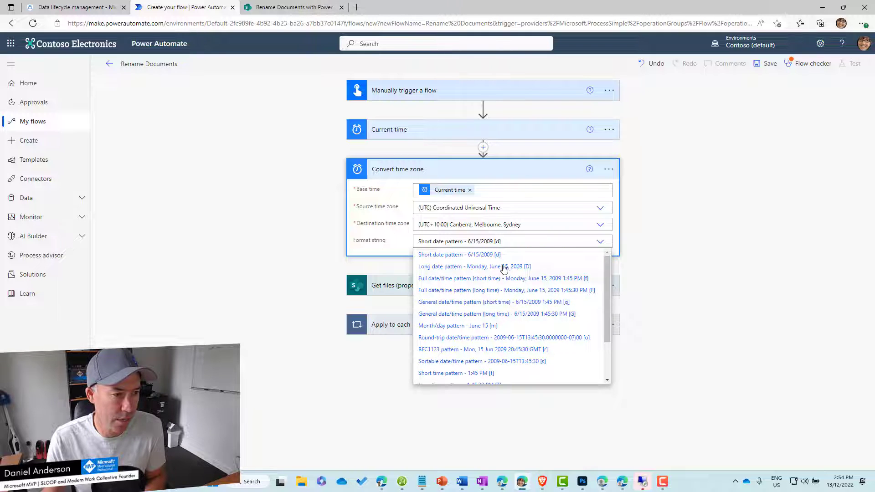
pyautogui.click(488, 256)
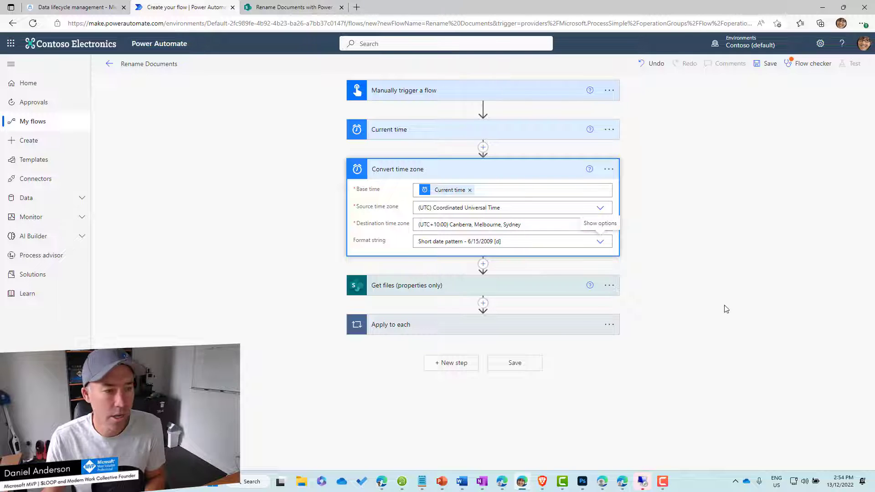
# Add a separator character after the Name output in the file name of the Create file action inside Apply to each.
pyautogui.click(471, 330)
pyautogui.scroll(-3, 506, 333)
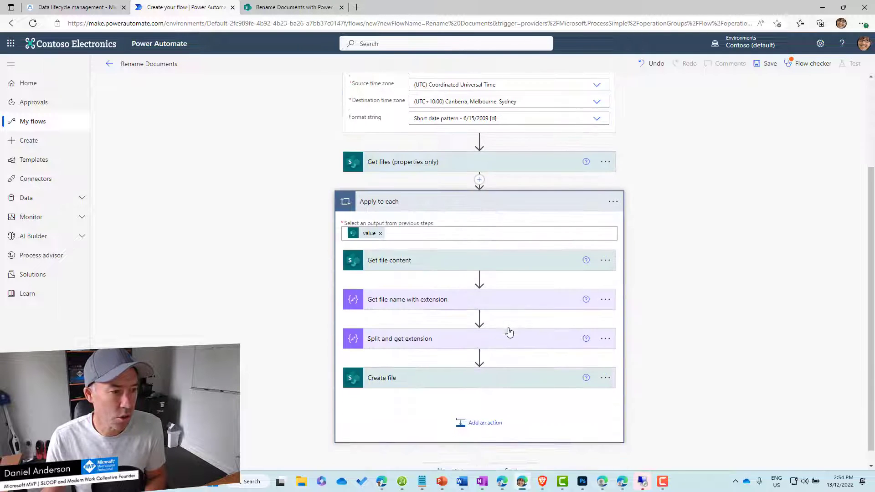
pyautogui.click(509, 369)
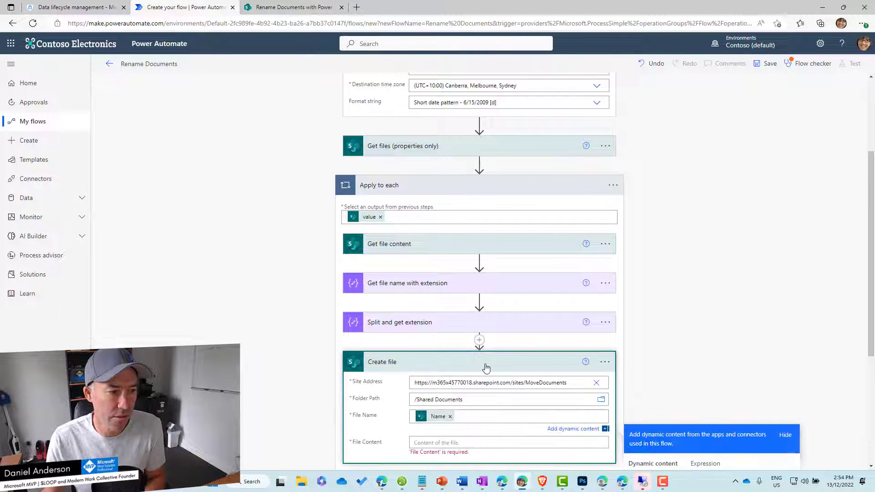
pyautogui.click(485, 416)
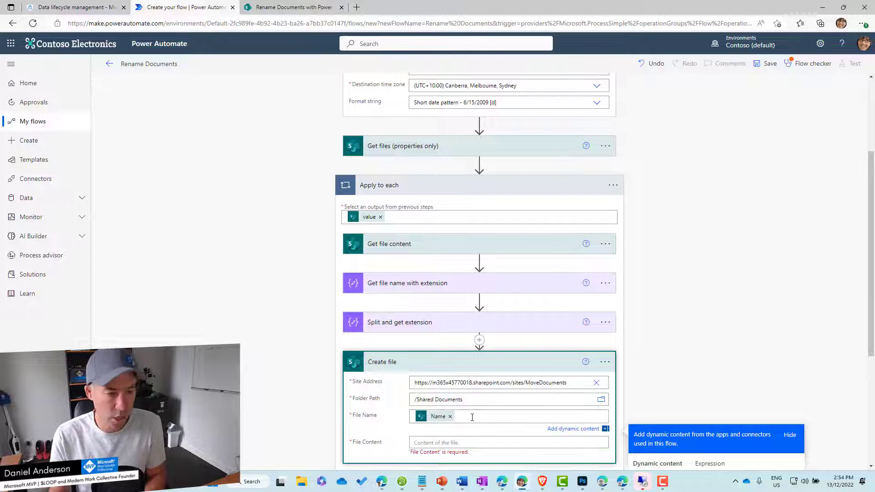
pyautogui.write('-')
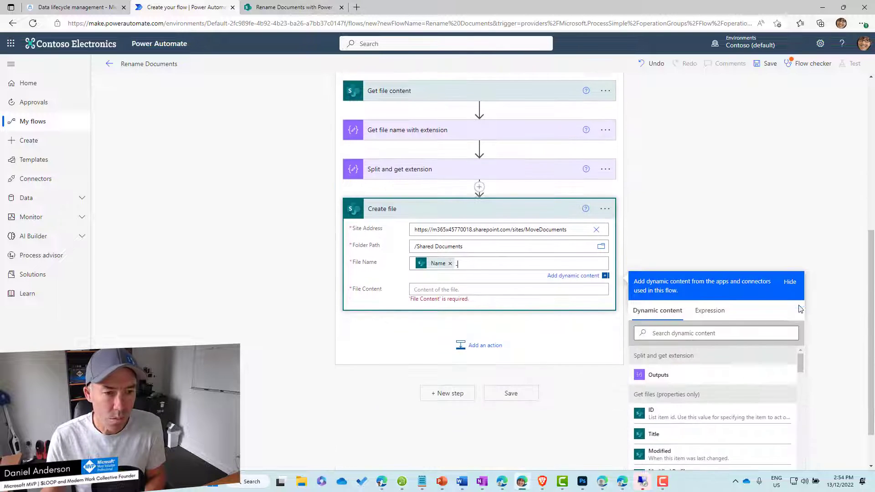
pyautogui.scroll(-1, 711, 378)
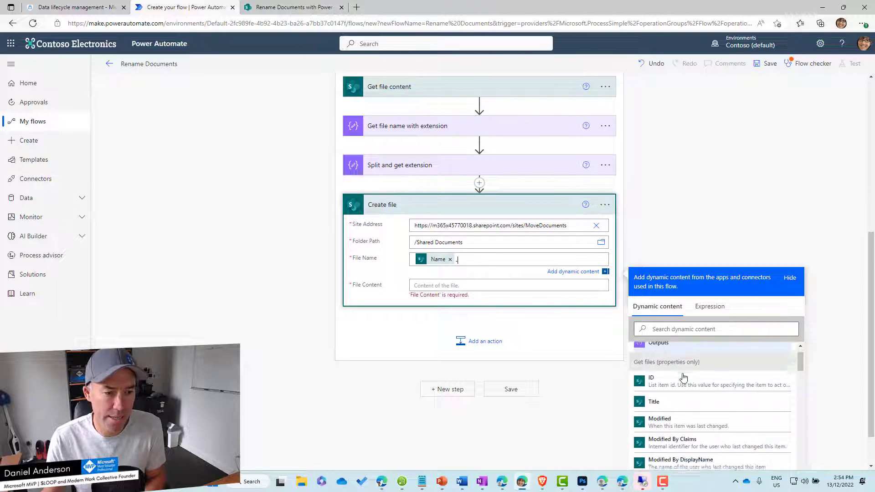
pyautogui.scroll(-1, 812, 336)
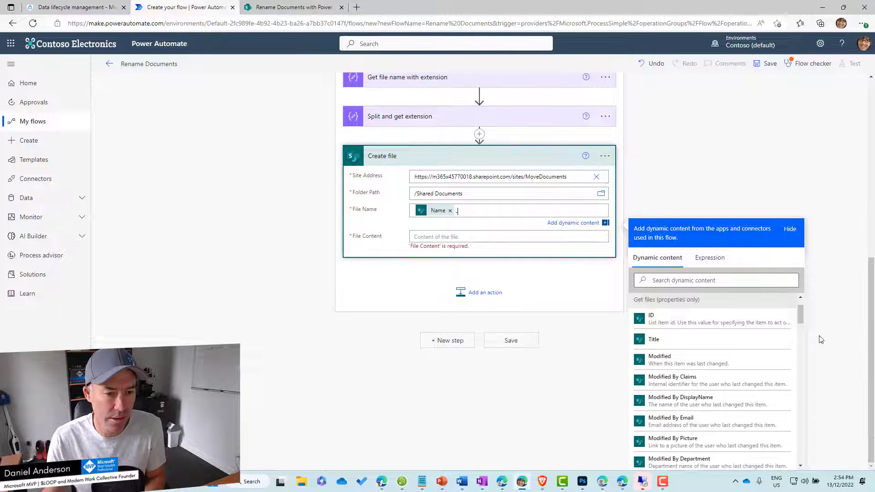
pyautogui.click(719, 282)
pyautogui.write('date')
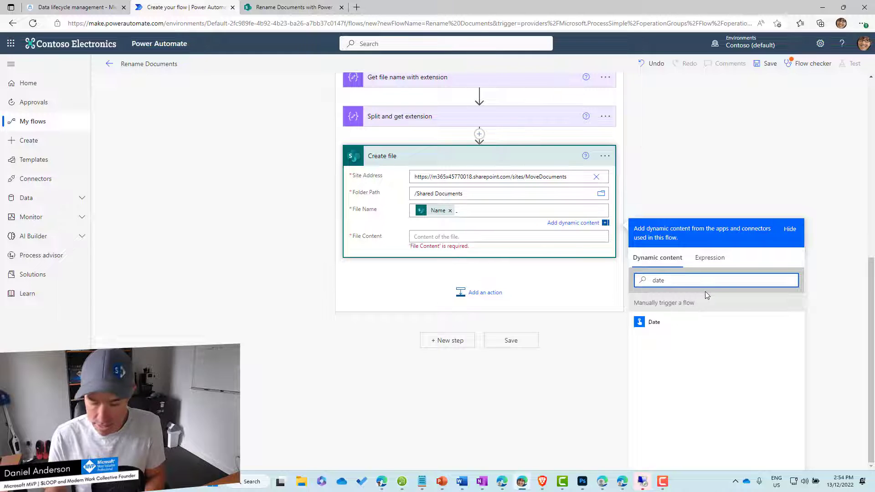
pyautogui.press('BackSpace')
pyautogui.press('BackSpace')
pyautogui.press('BackSpace')
pyautogui.press('BackSpace')
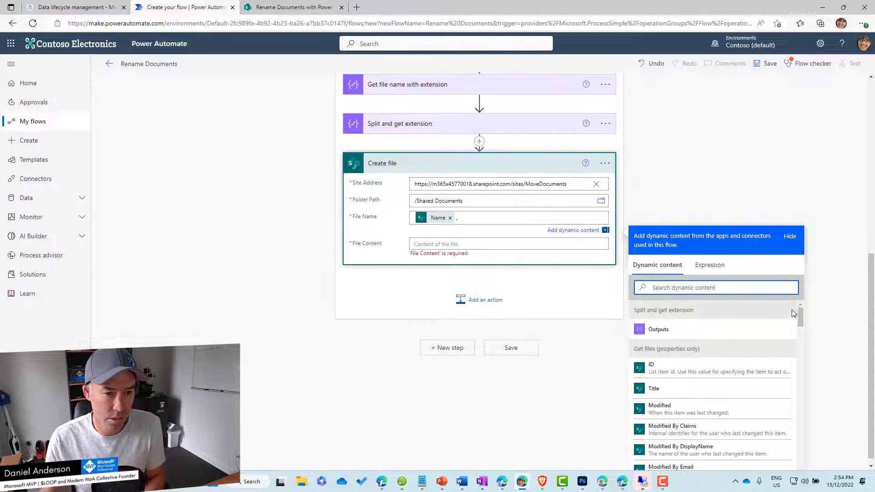
# Complete the Create file name with the Converted time output, a full stop and the Split and get extension output.
pyautogui.moveTo(799, 314); pyautogui.dragTo(801, 439)
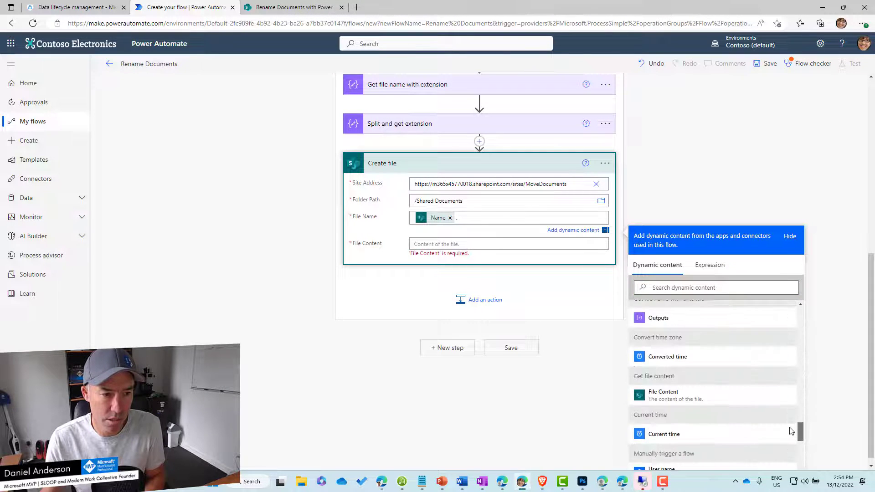
pyautogui.click(666, 360)
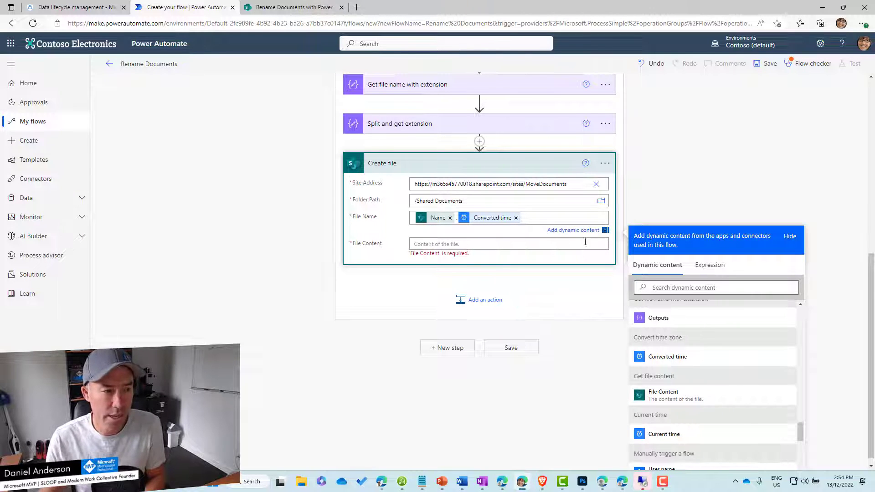
pyautogui.scroll(1, 729, 352)
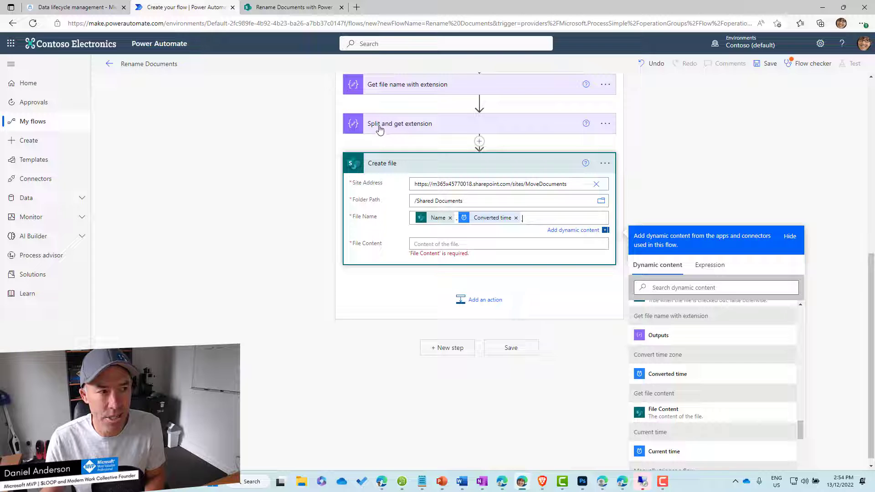
pyautogui.write('.')
pyautogui.scroll(5, 705, 359)
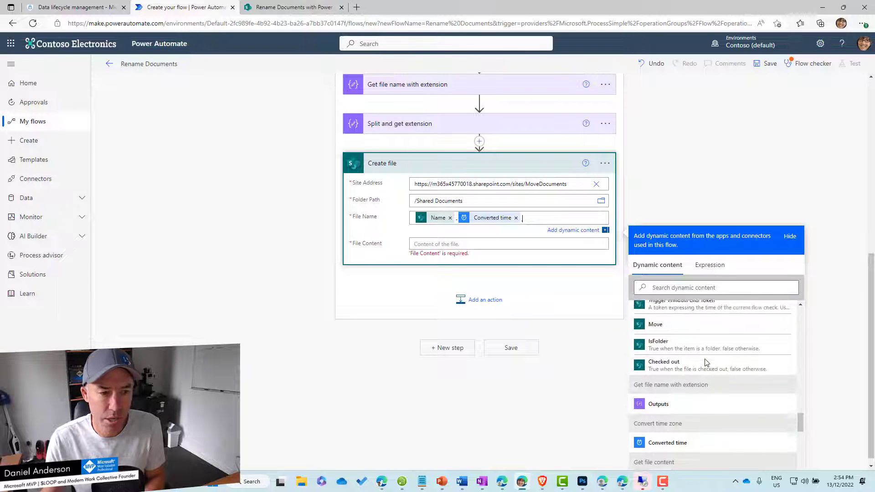
pyautogui.scroll(10, 704, 359)
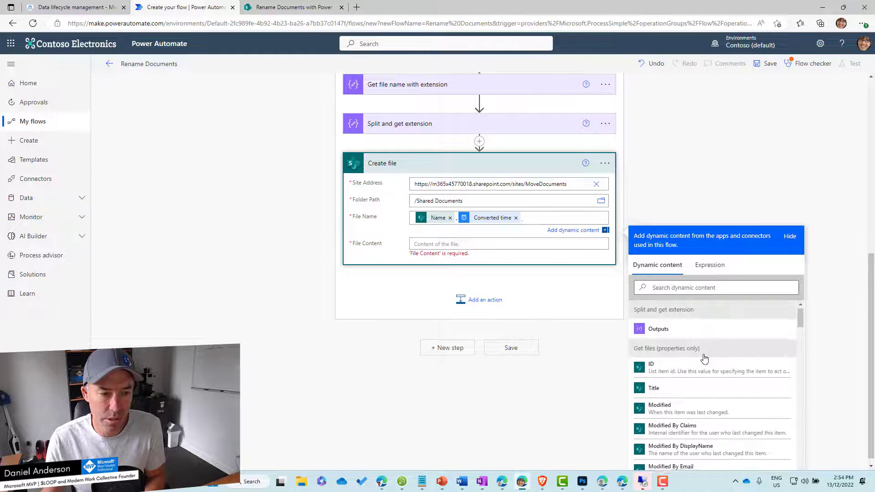
pyautogui.scroll(-7, 670, 340)
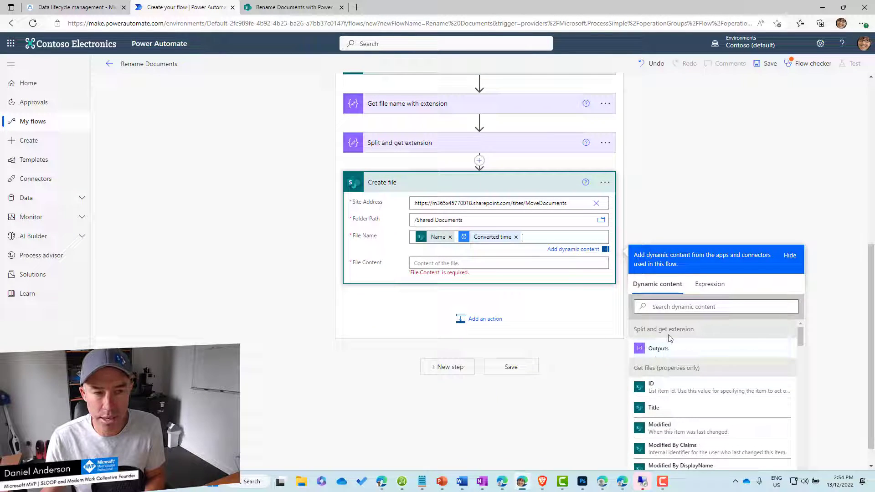
pyautogui.click(657, 351)
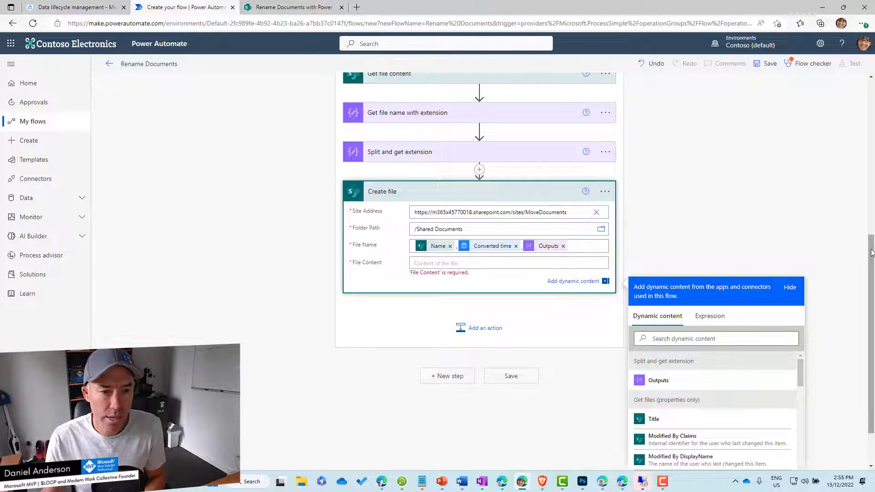
# Set the Create file action's file content to the File Content output of Get file content.
pyautogui.scroll(-1, 872, 283)
pyautogui.scroll(3, 872, 305)
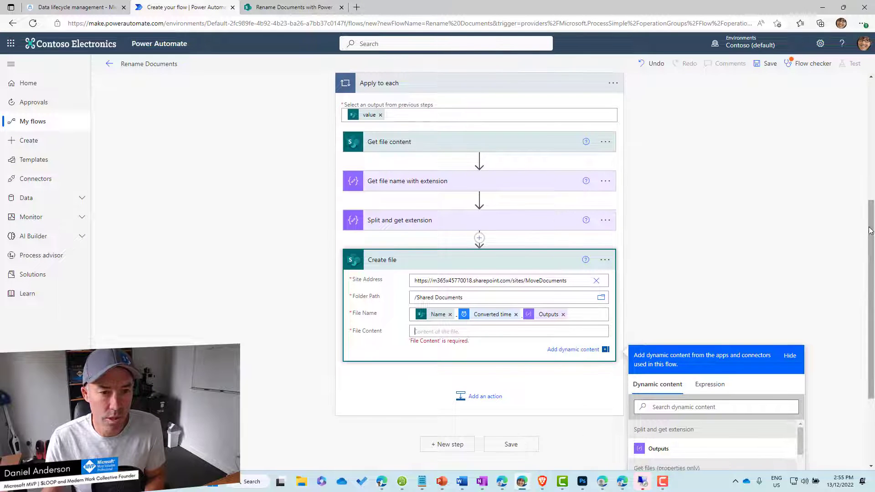
pyautogui.scroll(-3, 866, 246)
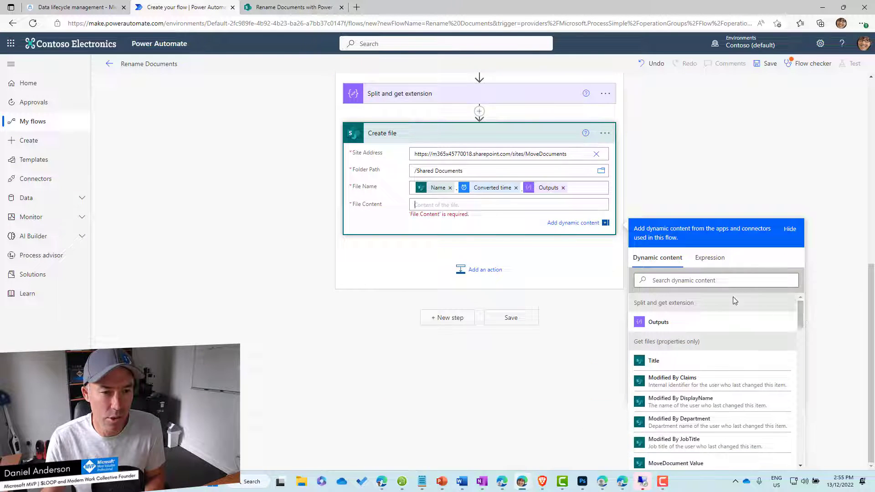
pyautogui.click(722, 281)
pyautogui.write('file cont')
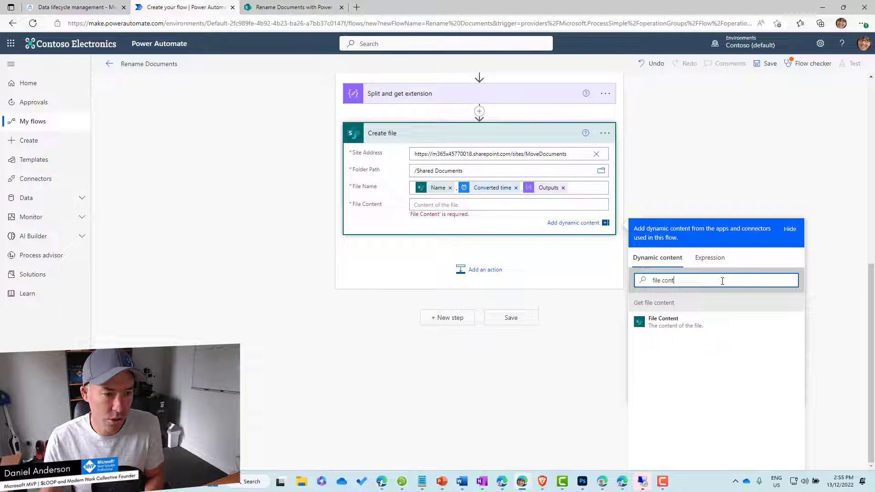
pyautogui.click(693, 324)
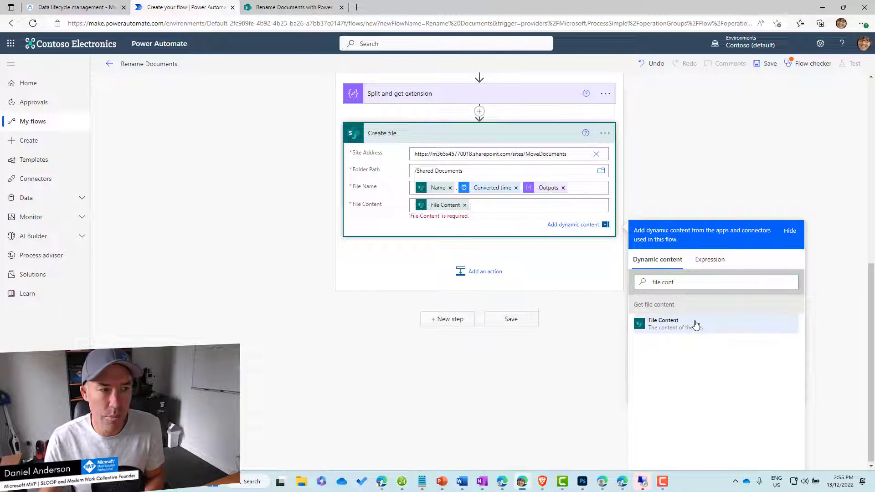
pyautogui.click(549, 279)
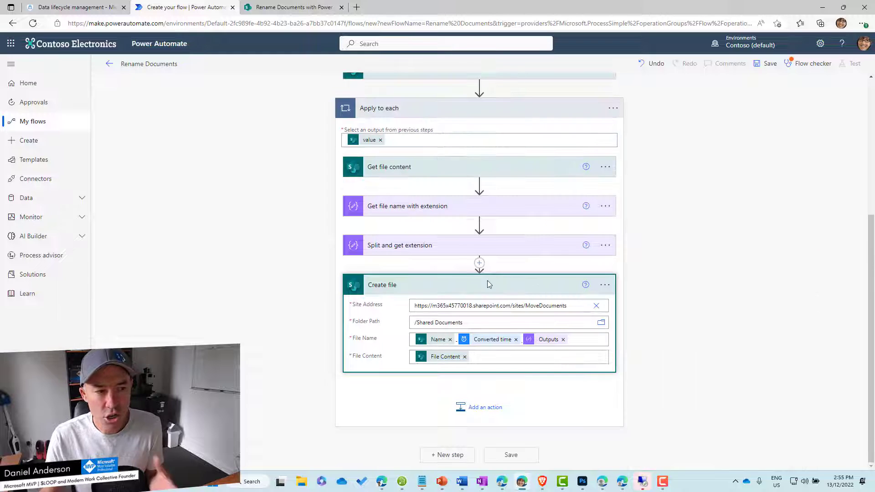
# Add a SharePoint Delete file action after Create file inside the Apply to each loop.
pyautogui.click(486, 407)
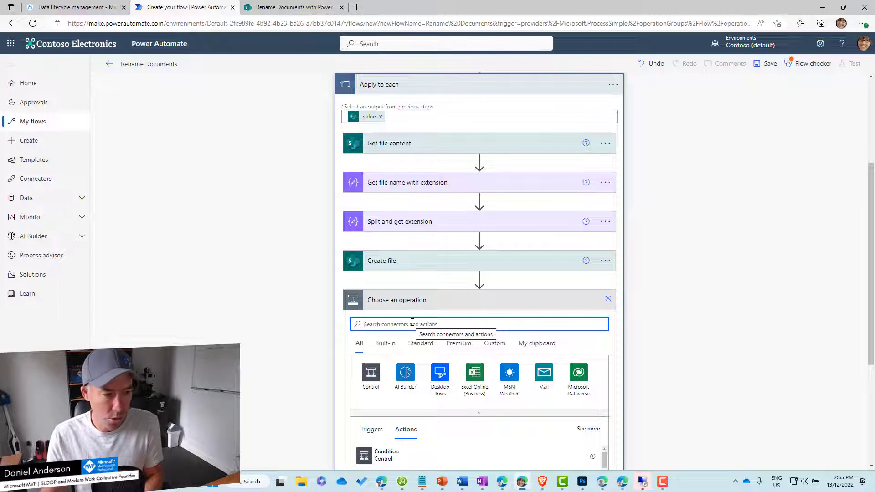
pyautogui.write('share')
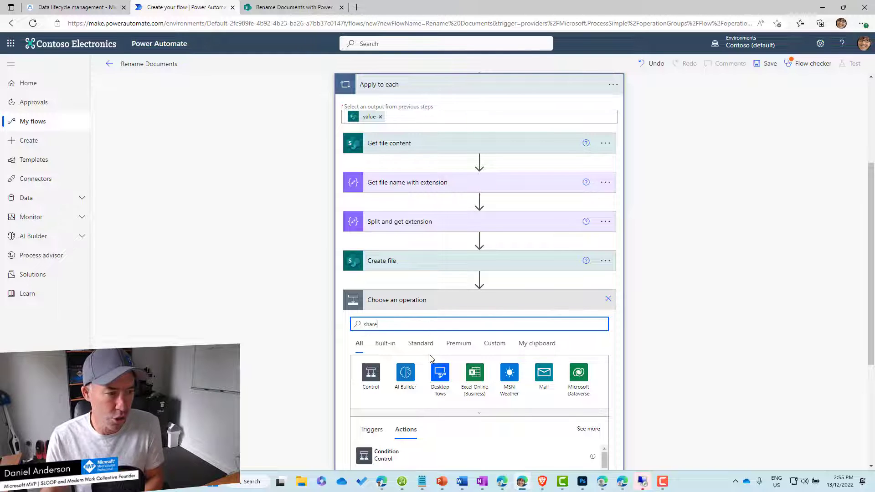
pyautogui.click(406, 372)
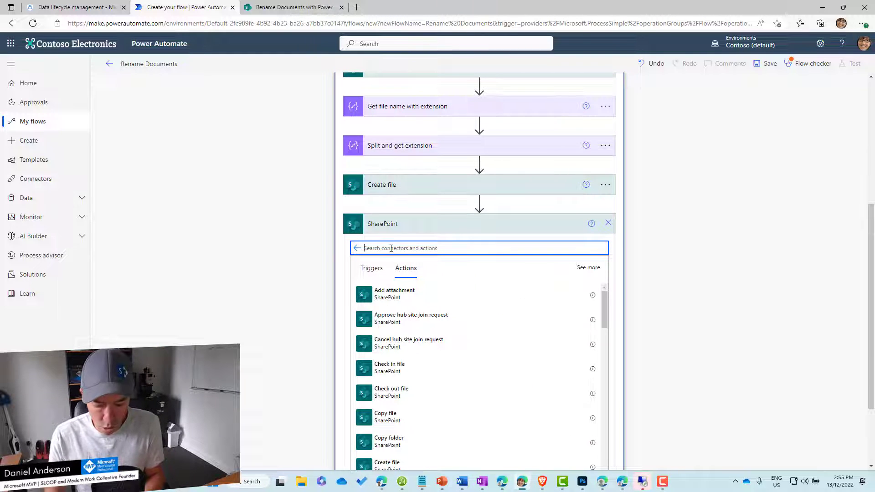
pyautogui.write('delete f')
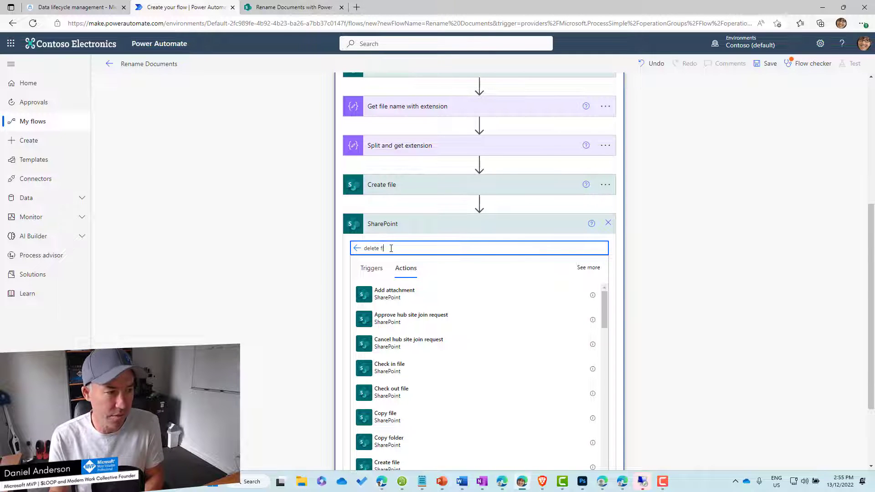
pyautogui.write('ile')
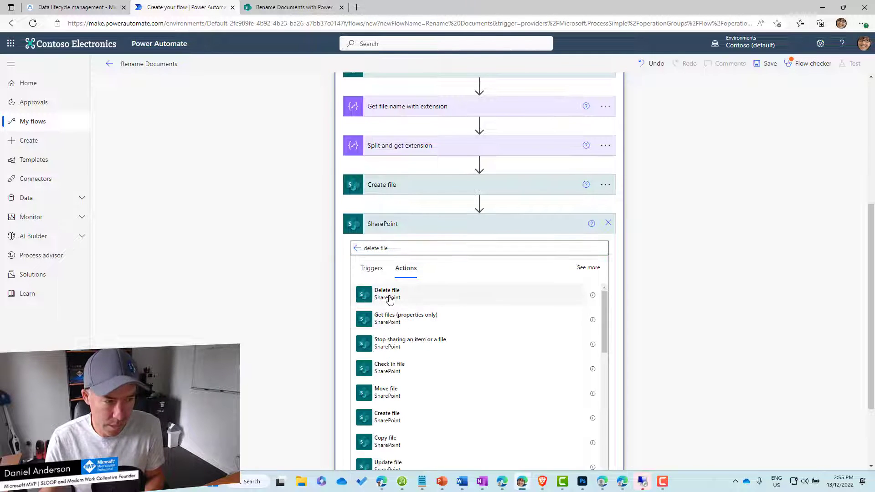
pyautogui.click(390, 301)
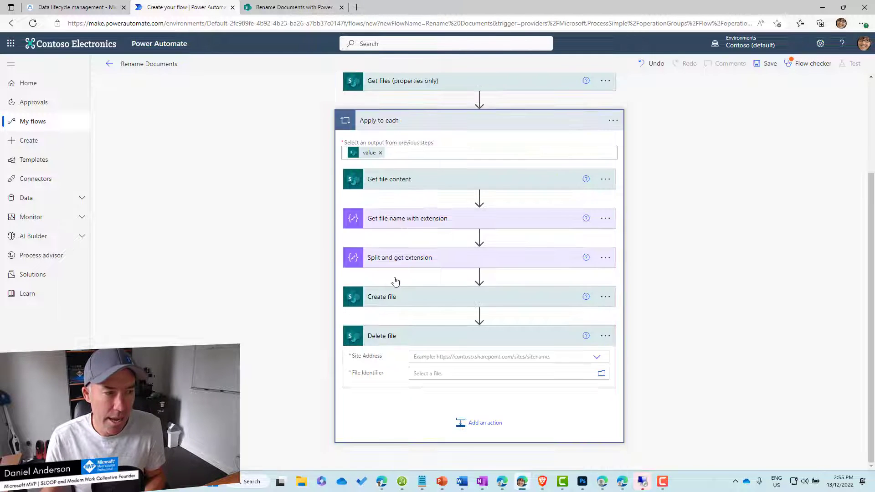
pyautogui.click(443, 366)
pyautogui.click(441, 344)
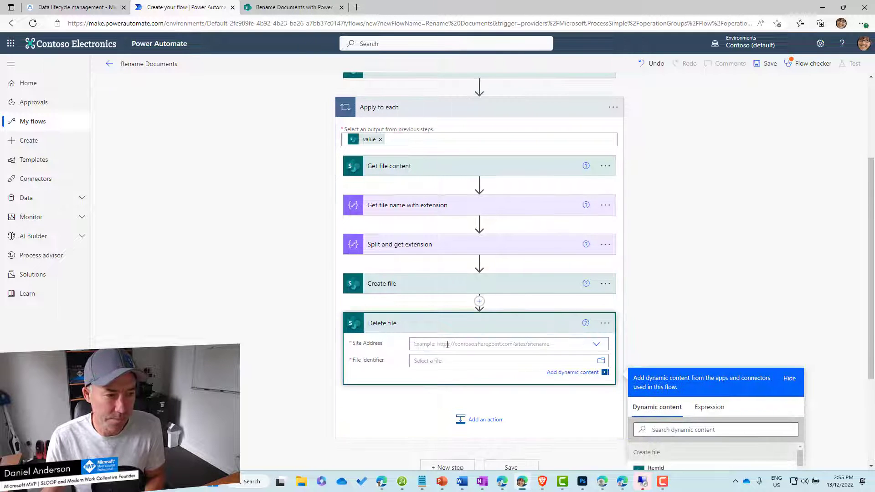
pyautogui.scroll(-2, 474, 385)
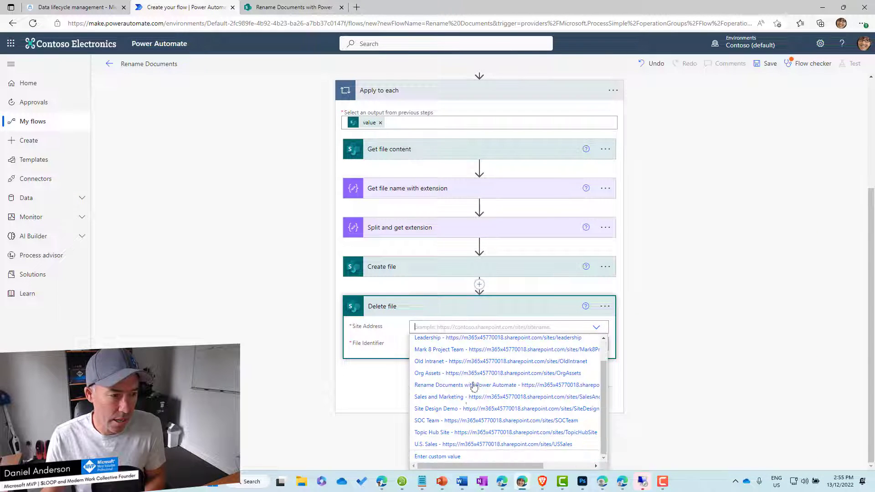
pyautogui.click(445, 458)
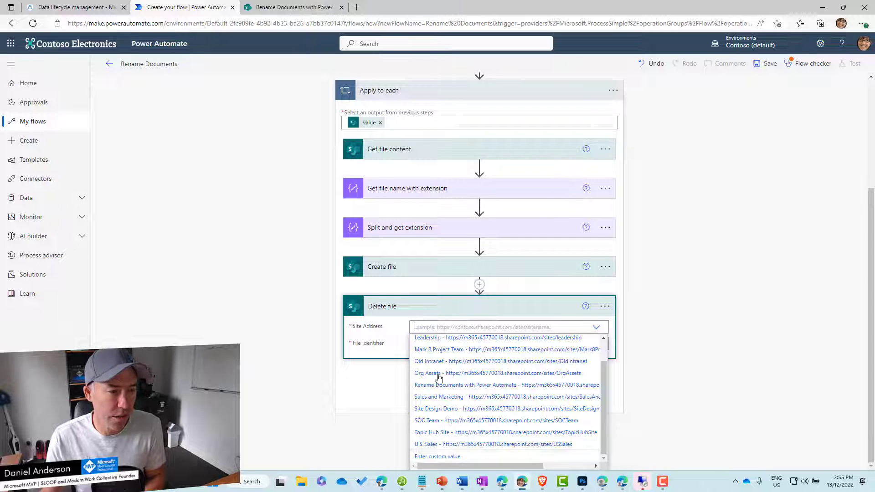
pyautogui.write('https://m365x45770018.sharepoint.com/sites/MoveDocuments')
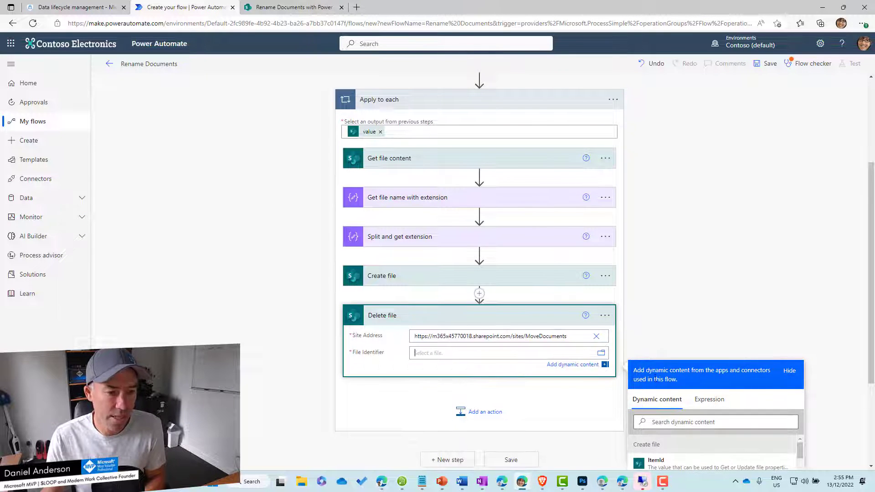
# Set the Delete file action's file identifier to the Identifier output of Get files (properties only) and save the flow.
pyautogui.moveTo(872, 291); pyautogui.dragTo(795, 371)
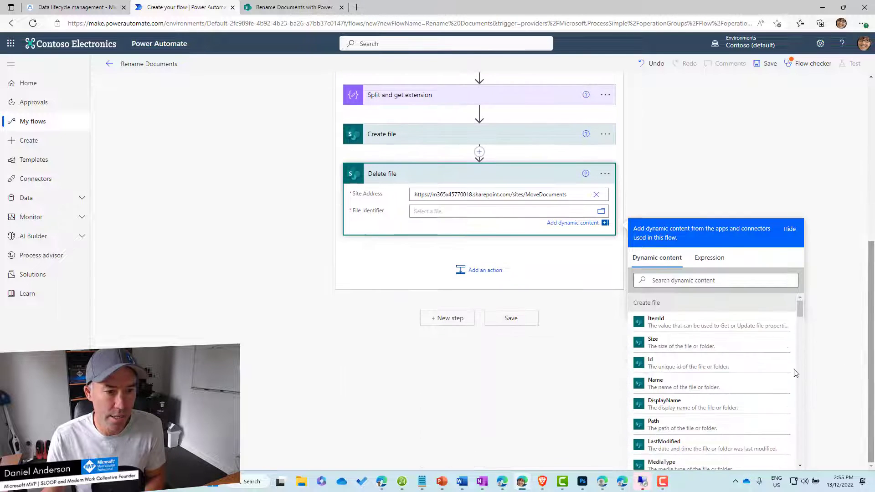
pyautogui.click(671, 281)
pyautogui.write('iden')
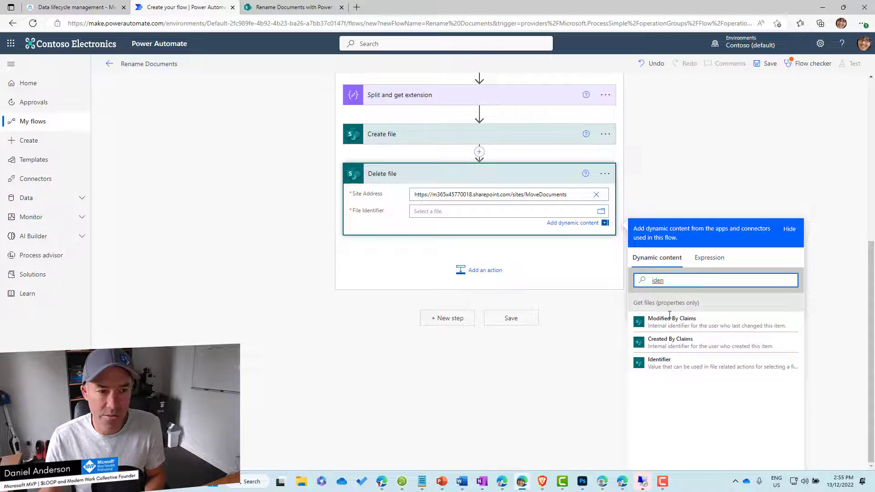
pyautogui.click(663, 364)
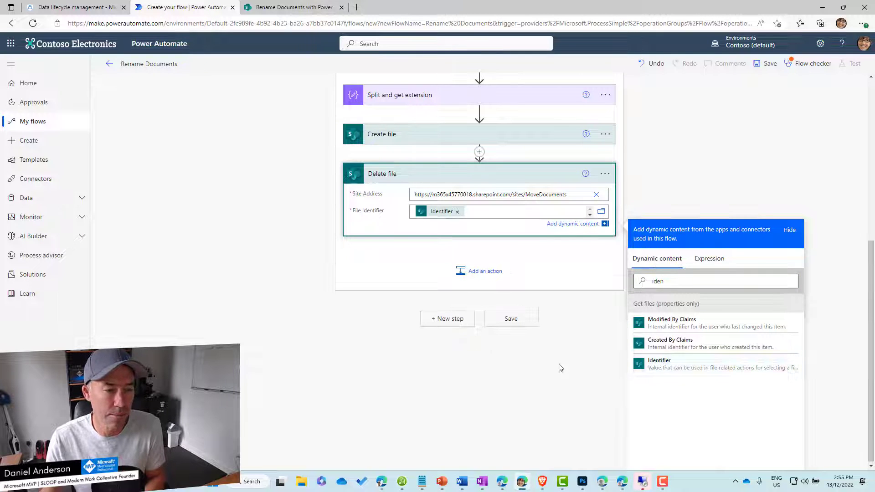
pyautogui.scroll(3, 407, 267)
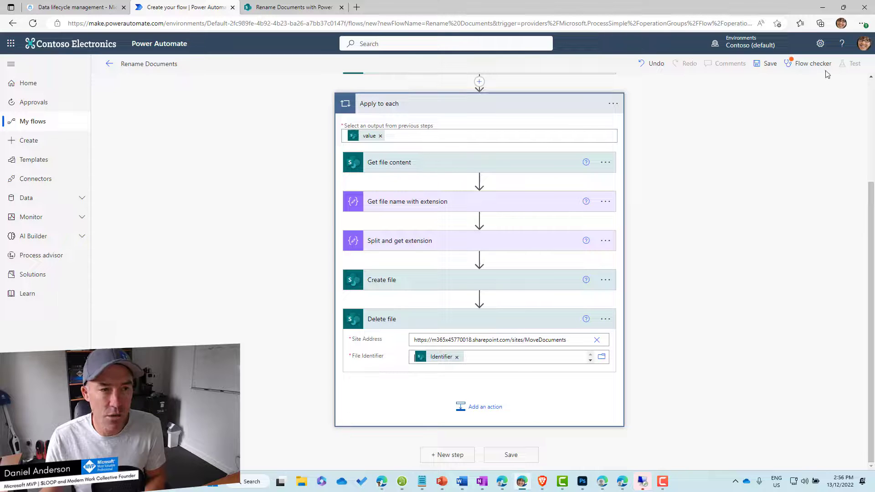
pyautogui.click(765, 64)
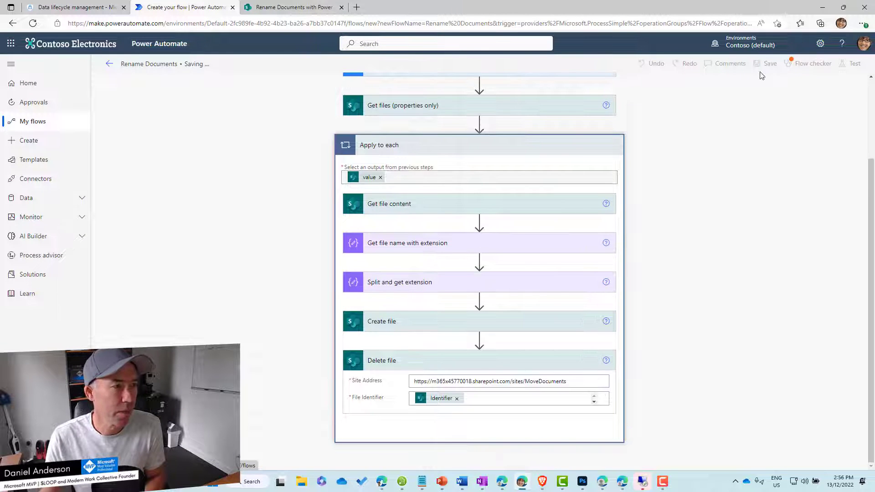
# In the SharePoint Documents library, delete the seven files from Northwind Proposal Contract.docx through Responding to Customers.pptx.
pyautogui.click(290, 8)
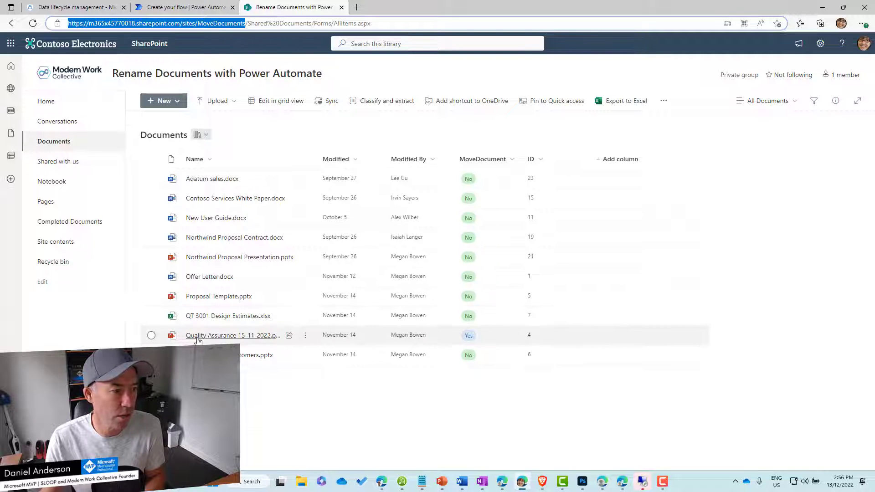
pyautogui.click(151, 336)
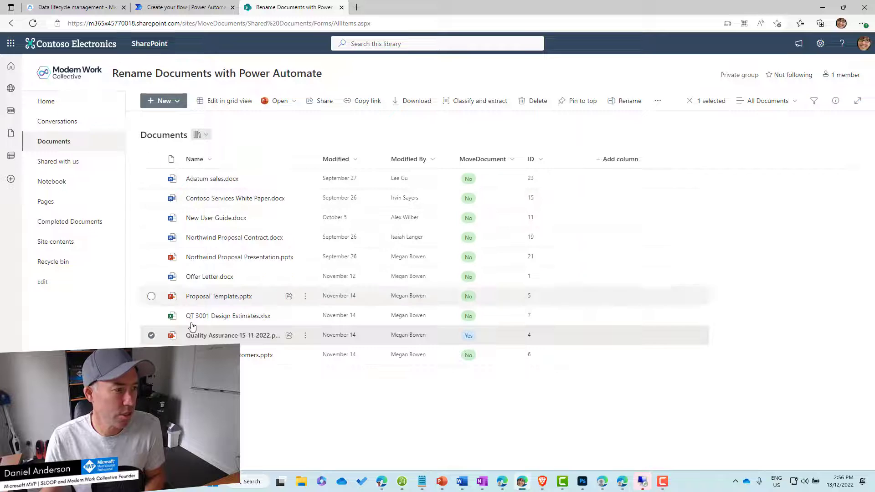
pyautogui.click(153, 238)
pyautogui.click(154, 257)
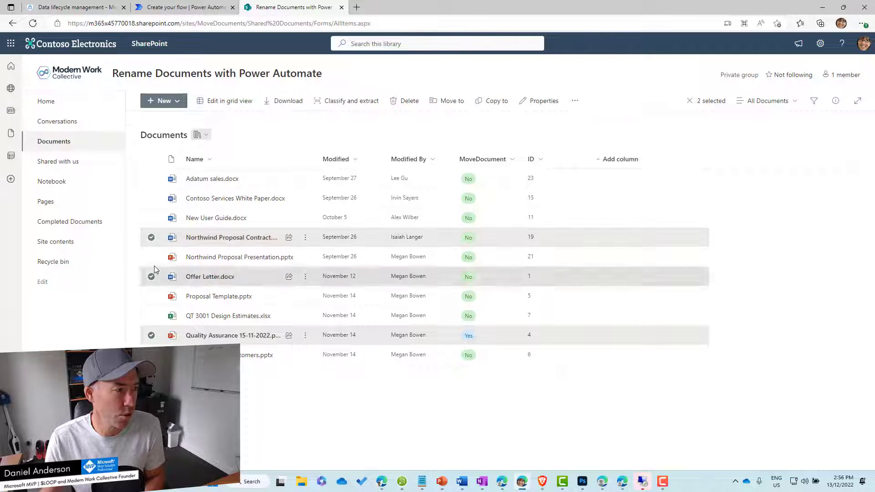
pyautogui.click(155, 269)
pyautogui.click(154, 296)
pyautogui.click(154, 315)
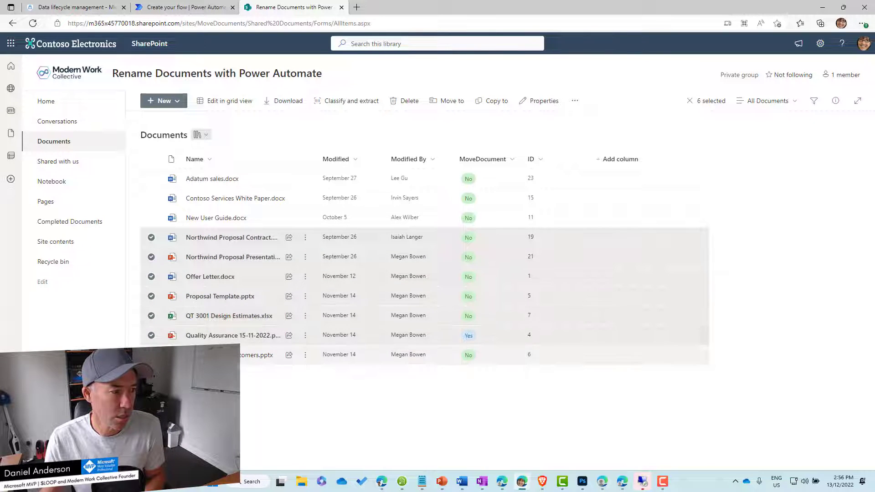
pyautogui.click(151, 355)
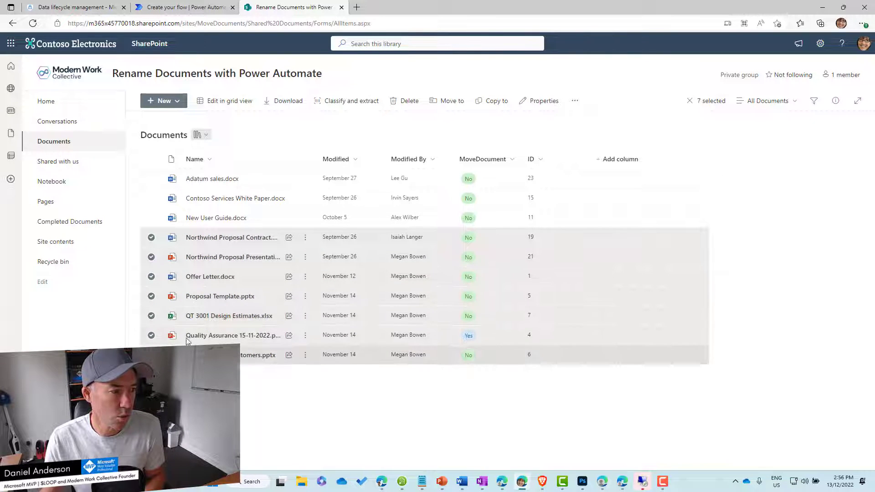
pyautogui.click(401, 101)
pyautogui.click(465, 288)
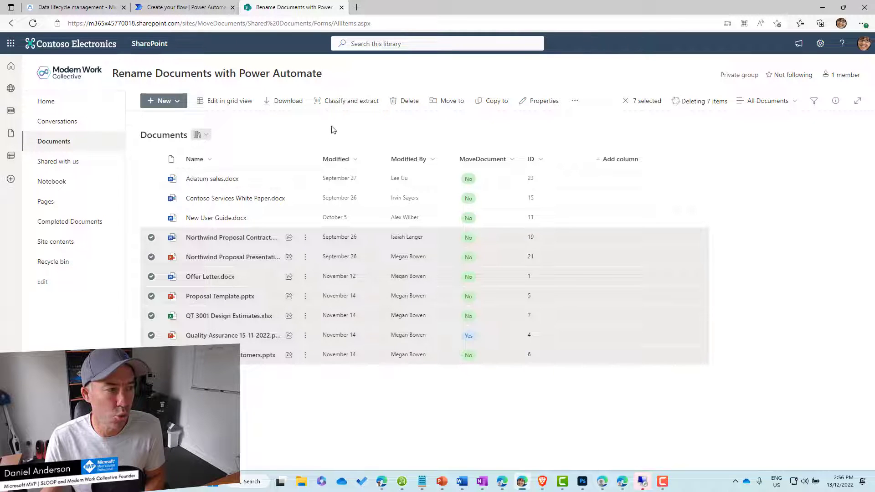
# Return to the flow editor, dismiss the flow checker and examine the expression in the Split and get extension action.
pyautogui.click(180, 7)
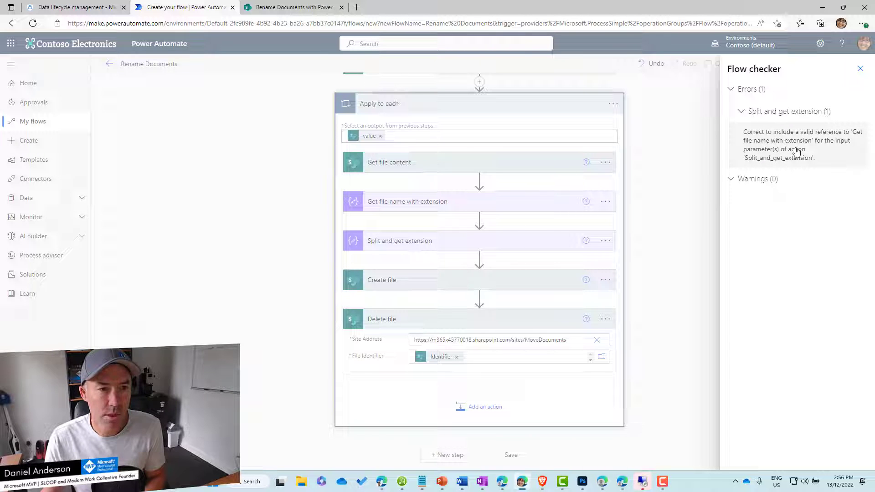
pyautogui.click(860, 69)
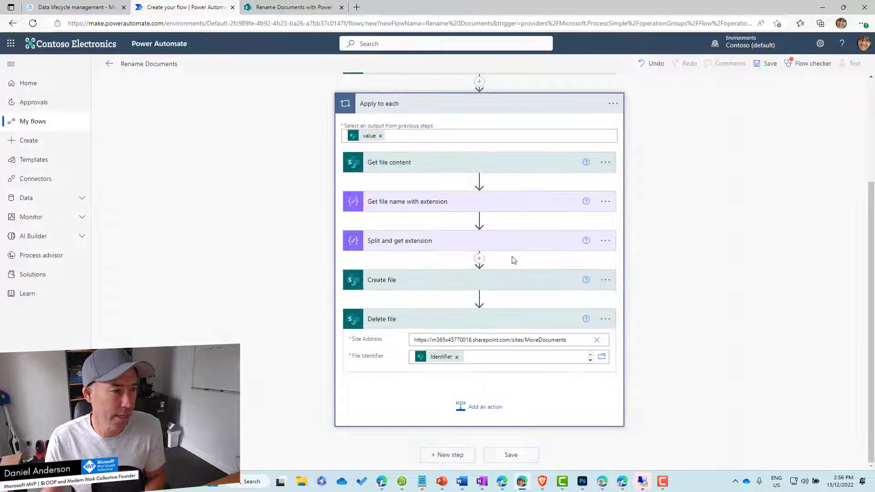
pyautogui.click(488, 249)
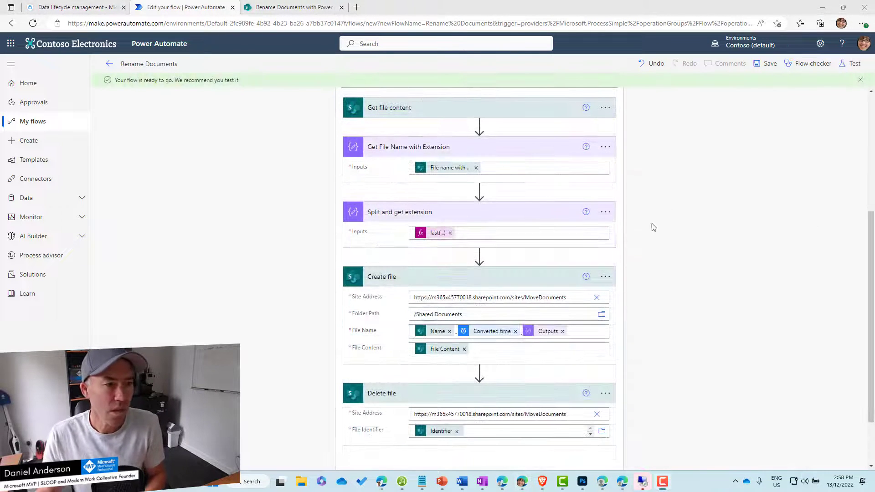
pyautogui.click(437, 235)
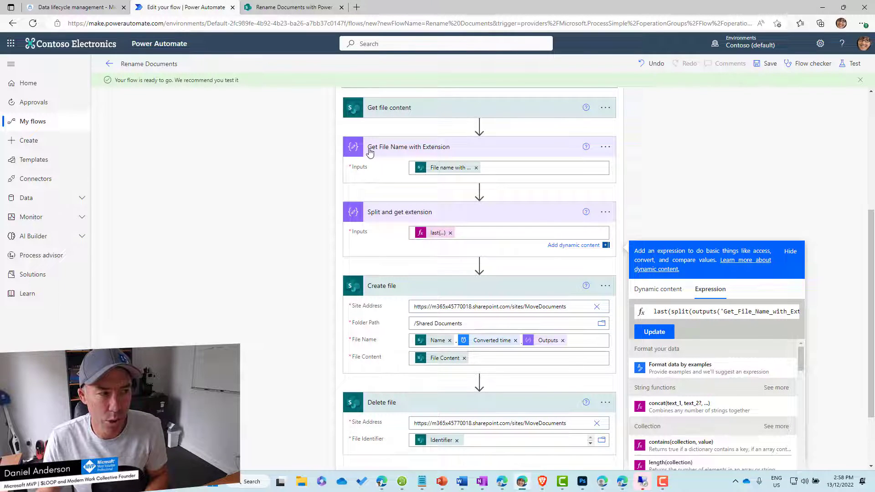
pyautogui.doubleClick(777, 313)
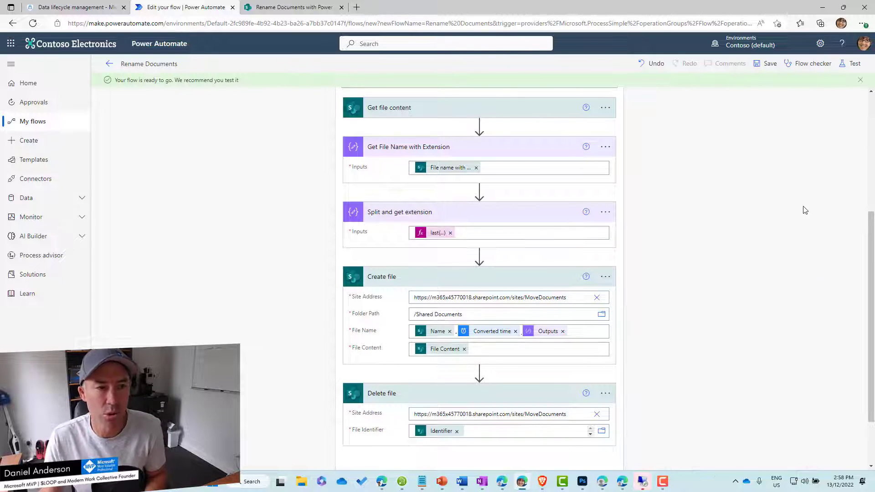
# Test the Rename Documents flow manually and expand the Apply to each loop in its run history.
pyautogui.click(851, 64)
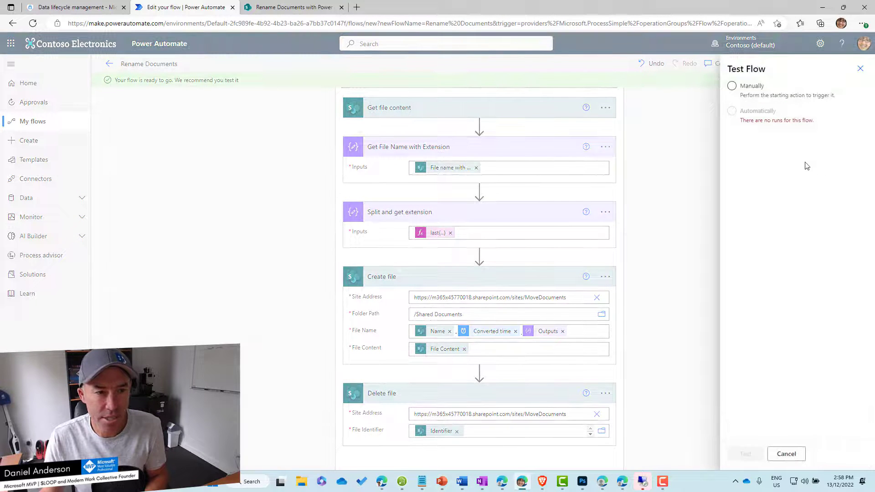
pyautogui.click(740, 87)
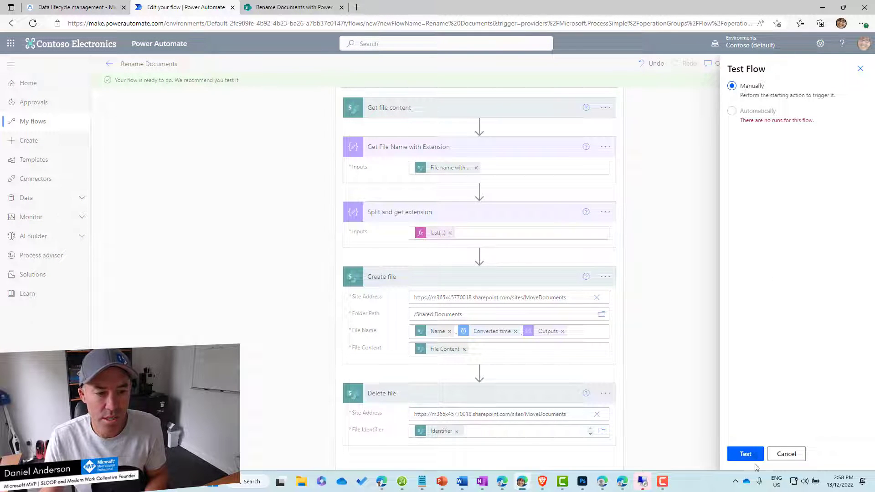
pyautogui.click(747, 453)
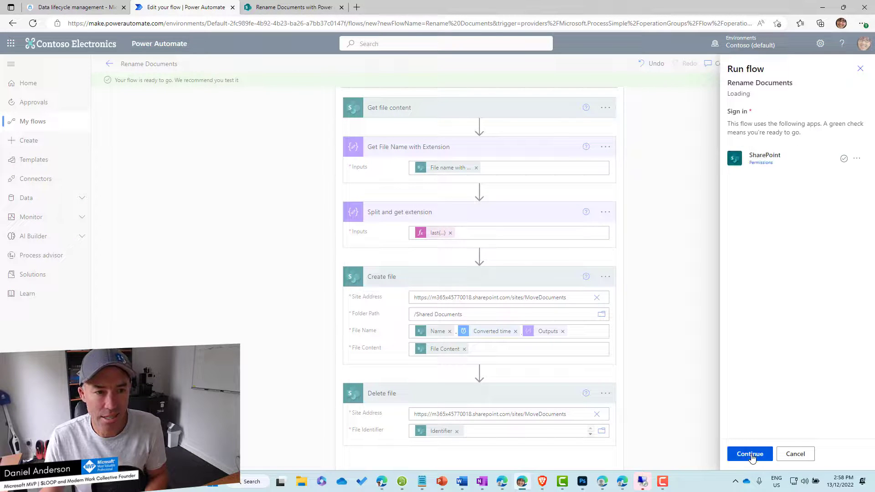
pyautogui.click(751, 455)
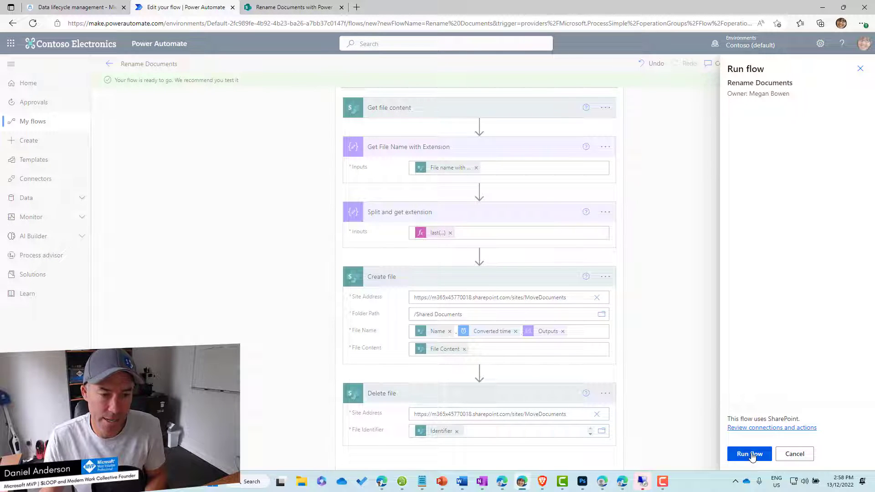
pyautogui.click(750, 455)
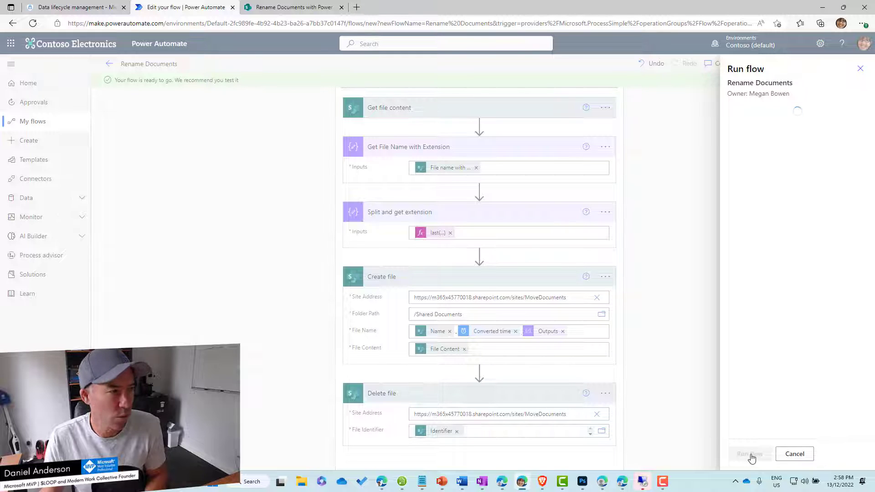
pyautogui.click(746, 454)
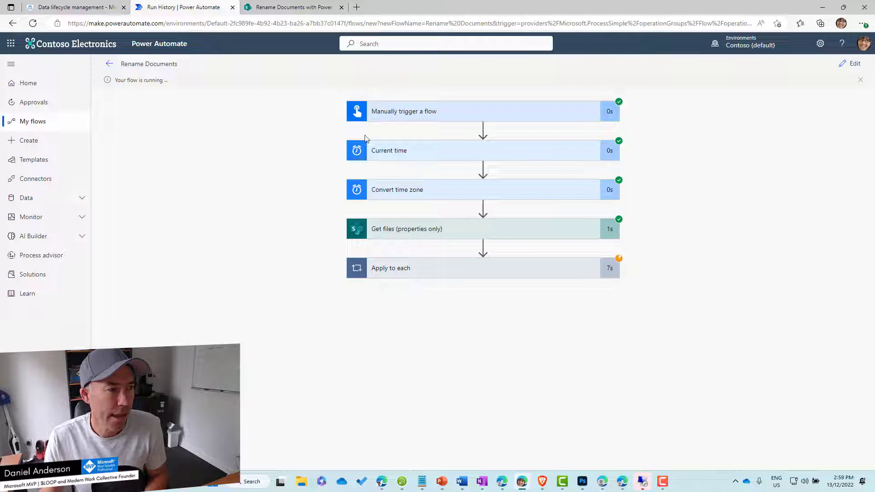
pyautogui.click(514, 272)
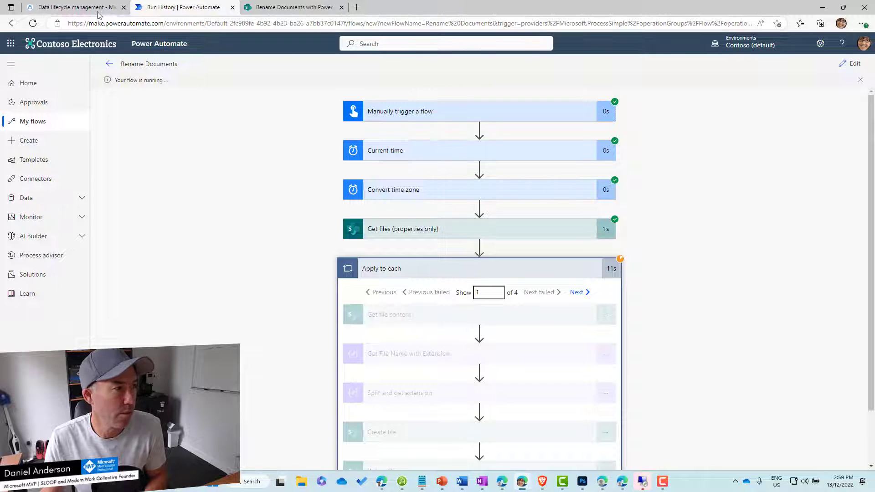
# Refresh the SharePoint Documents library and widen its Name column to check the full names of the renamed files.
pyautogui.click(276, 8)
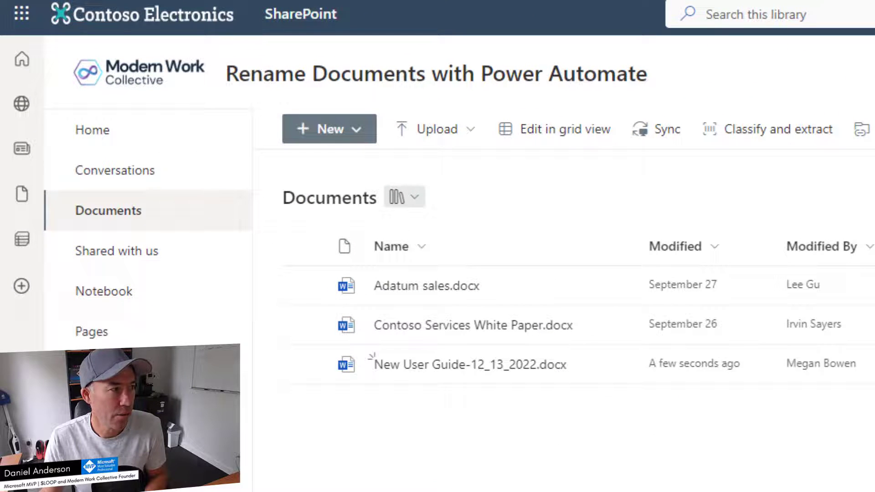
pyautogui.press('F5')
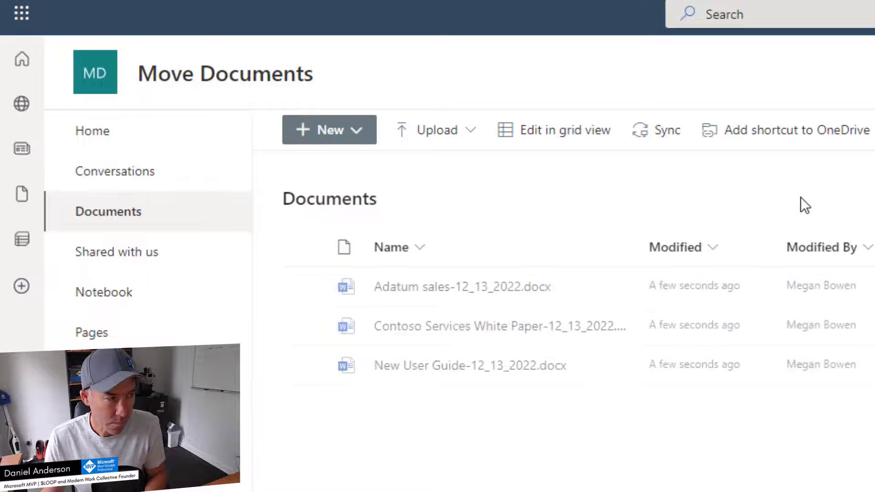
pyautogui.moveTo(637, 256); pyautogui.dragTo(778, 258)
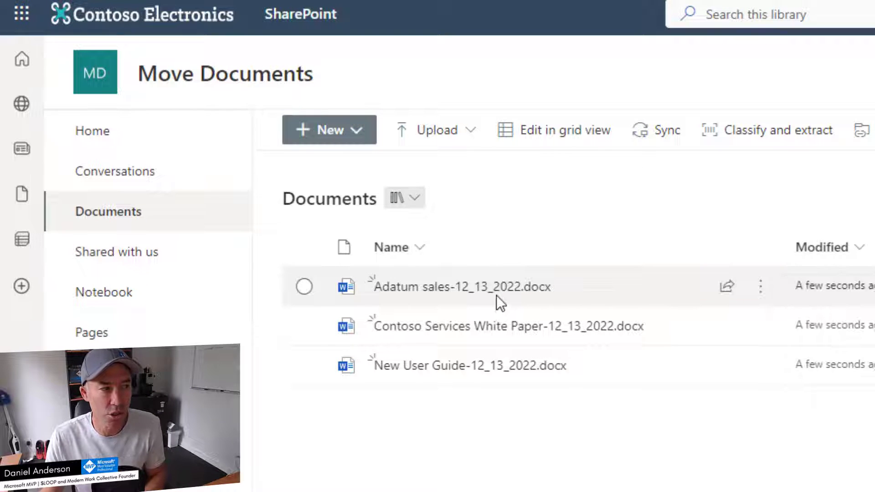
pyautogui.moveTo(498, 297)
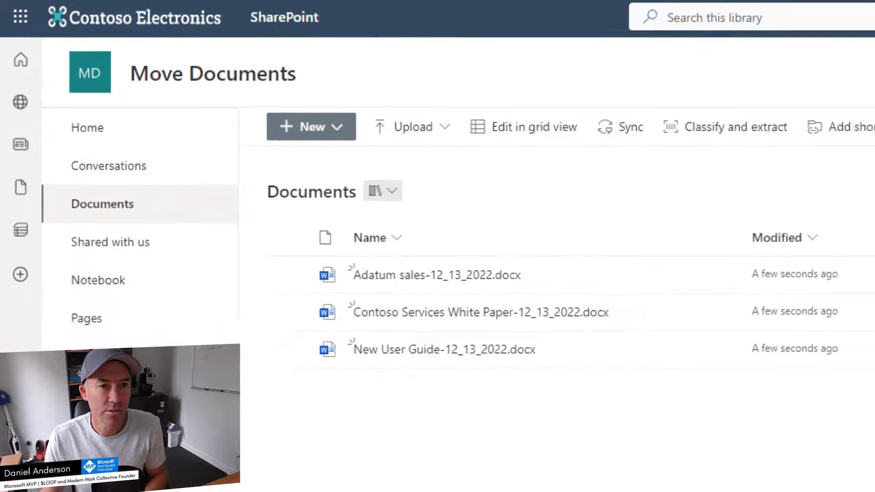
# Check the site's recycle bin for Adatum sales.docx, Contoso Services White Paper.docx and New User Guide.docx by selecting them, and return to the Documents library.
pyautogui.click(821, 43)
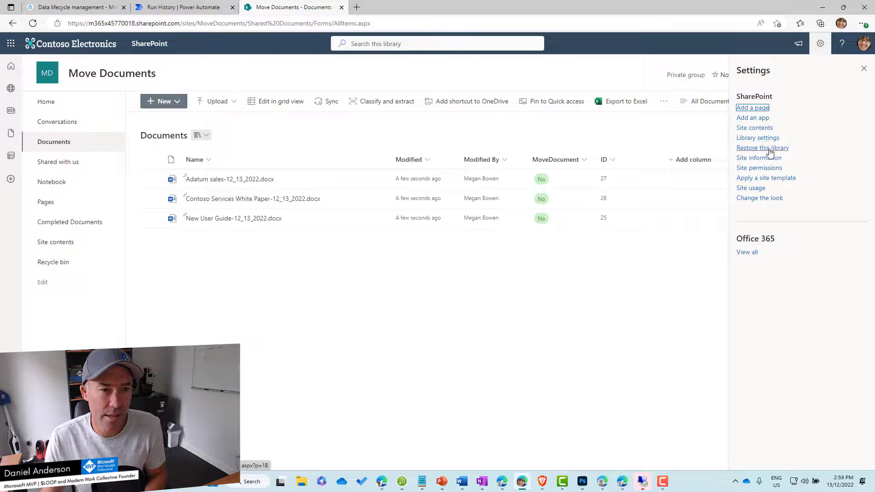
pyautogui.click(64, 264)
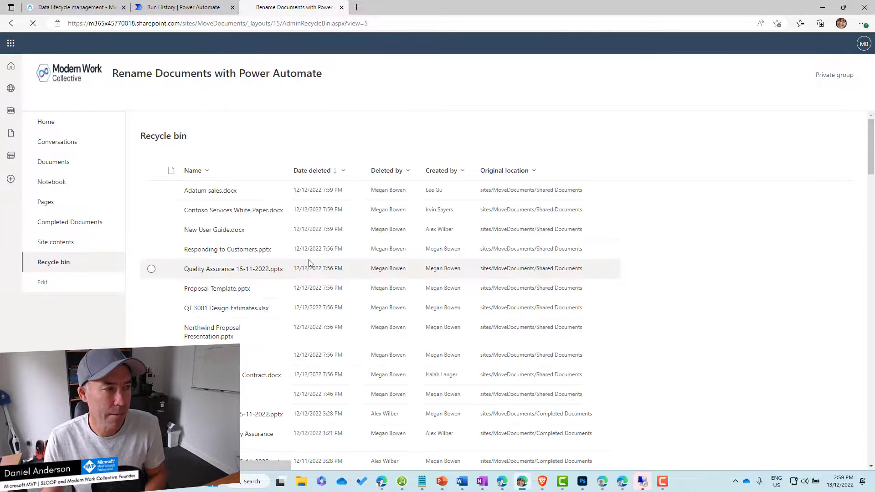
pyautogui.click(364, 194)
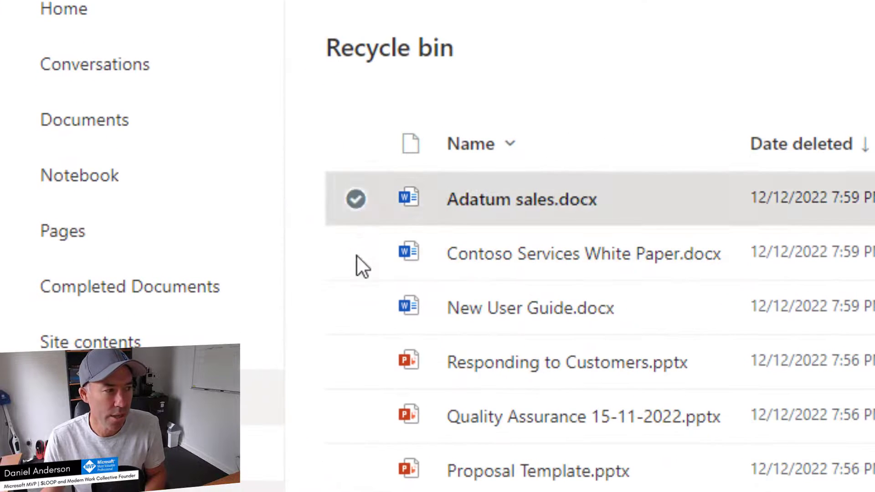
pyautogui.click(358, 257)
pyautogui.click(355, 331)
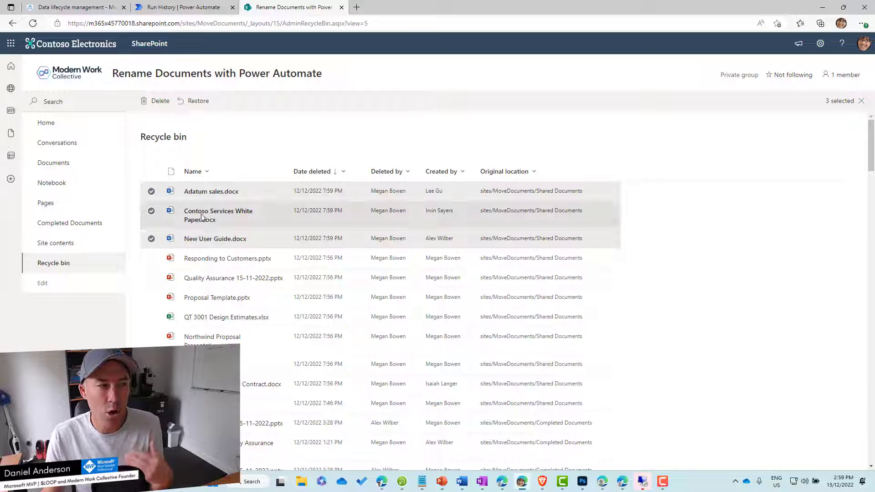
pyautogui.click(61, 170)
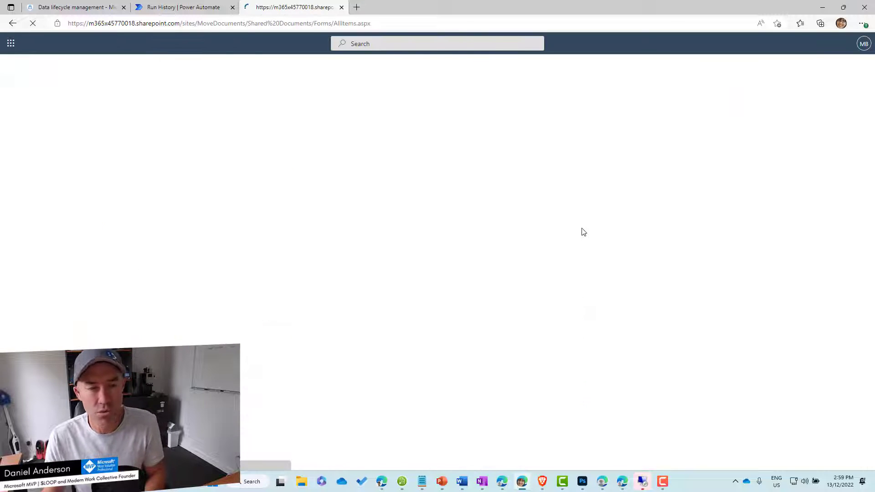